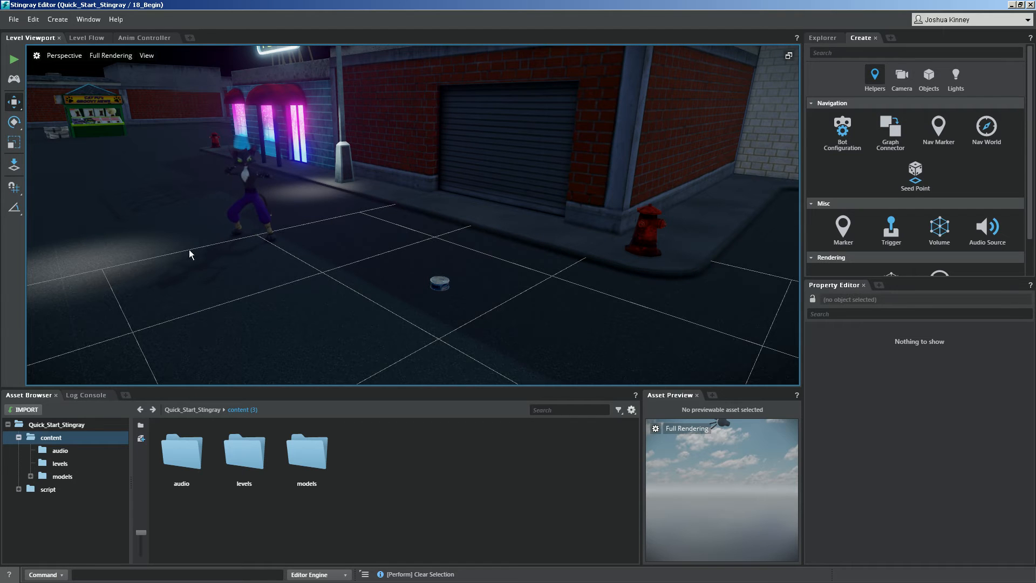
Try to create a new Wwise project for the current Stingray project and put away the project folder window
{"action": "left_click", "coordinate": [14, 20]}
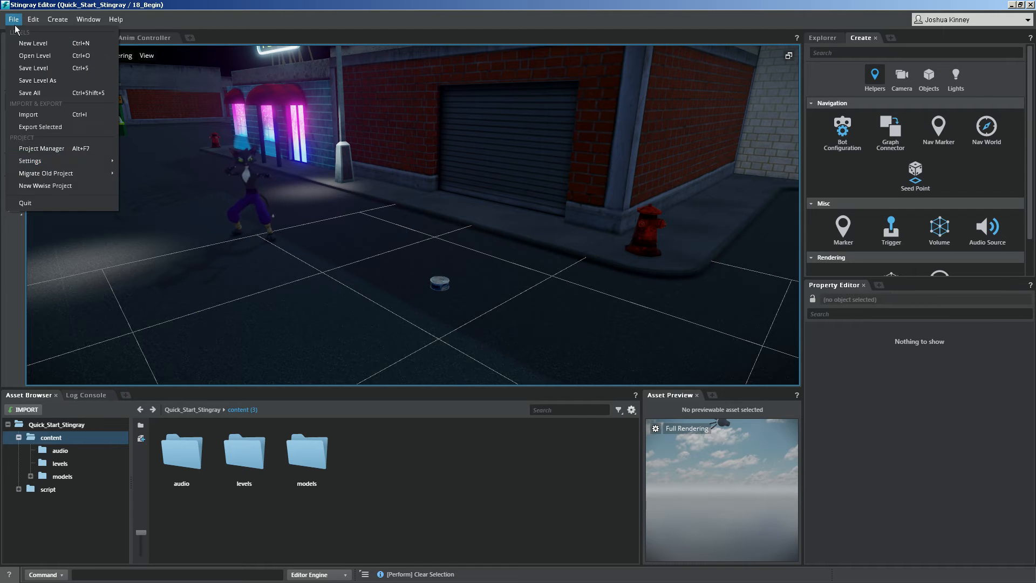
{"action": "left_click", "coordinate": [33, 186]}
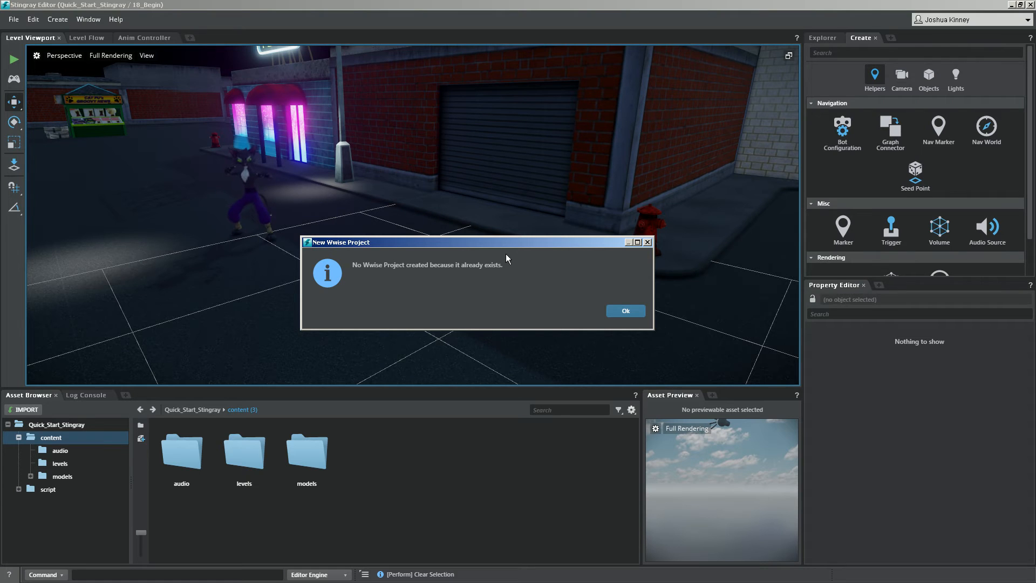
{"action": "left_click", "coordinate": [620, 311]}
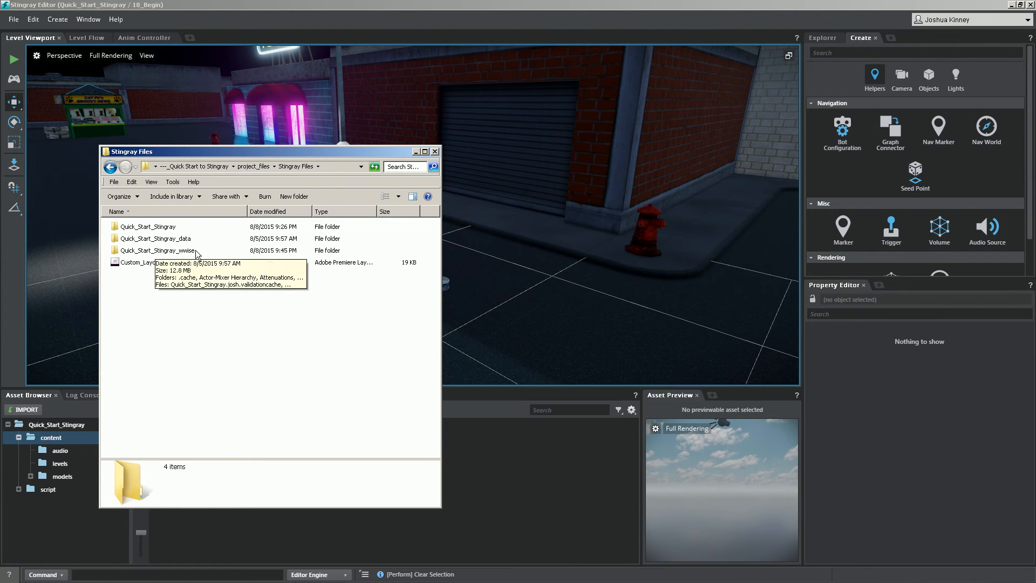
{"action": "left_click", "coordinate": [415, 152]}
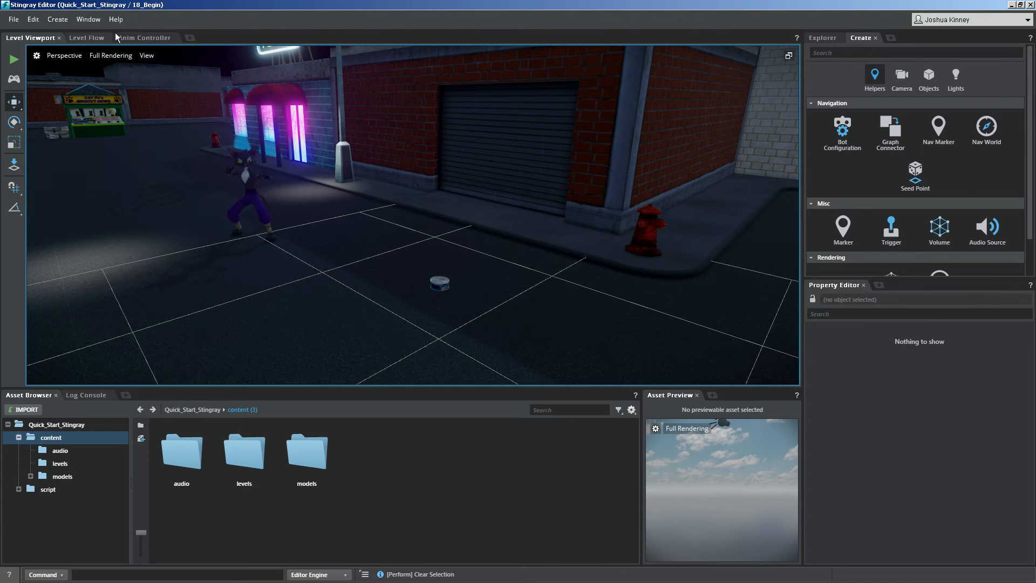
Launch Wwise Audio from Stingray and expand the Actor-Mixer Hierarchy's Default Work Unit and its SFX mixer
{"action": "left_click", "coordinate": [88, 20]}
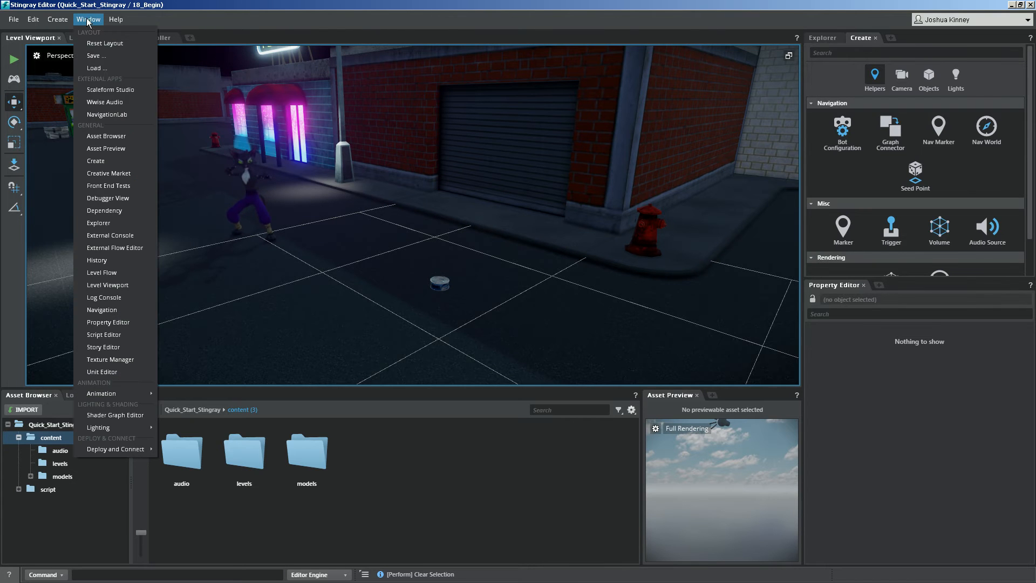
{"action": "left_click", "coordinate": [108, 103]}
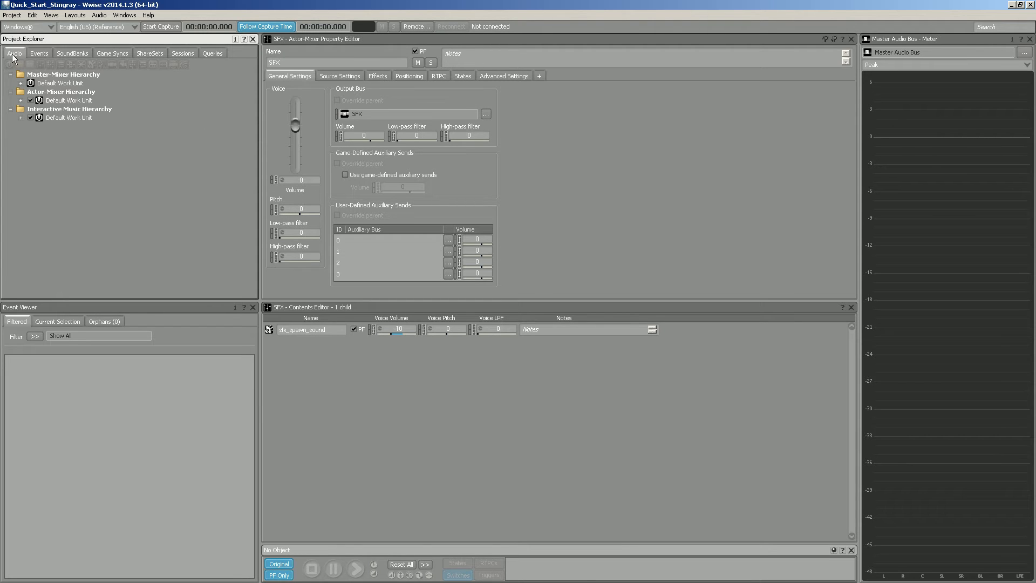
{"action": "left_click", "coordinate": [21, 101]}
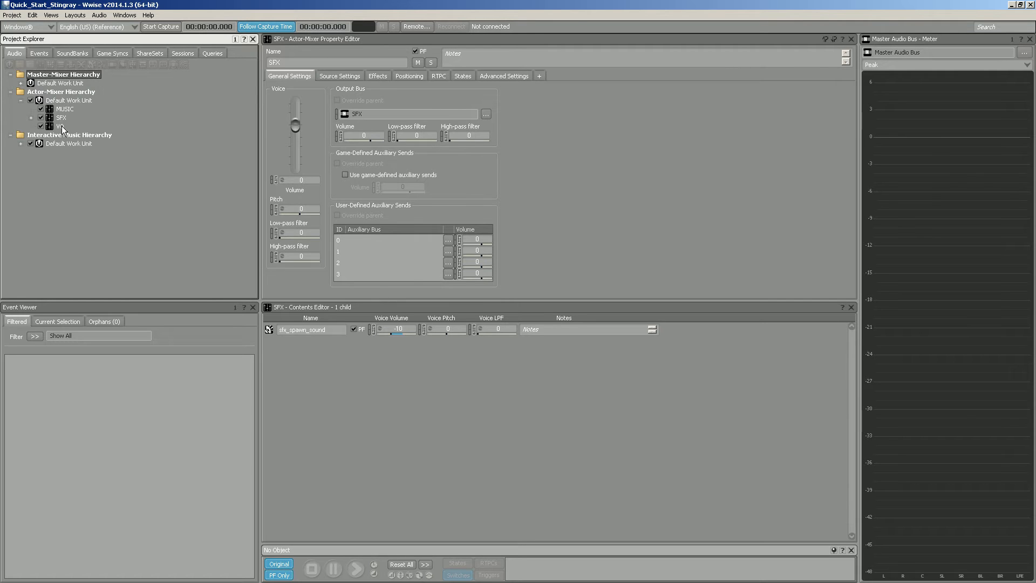
{"action": "left_click", "coordinate": [30, 118]}
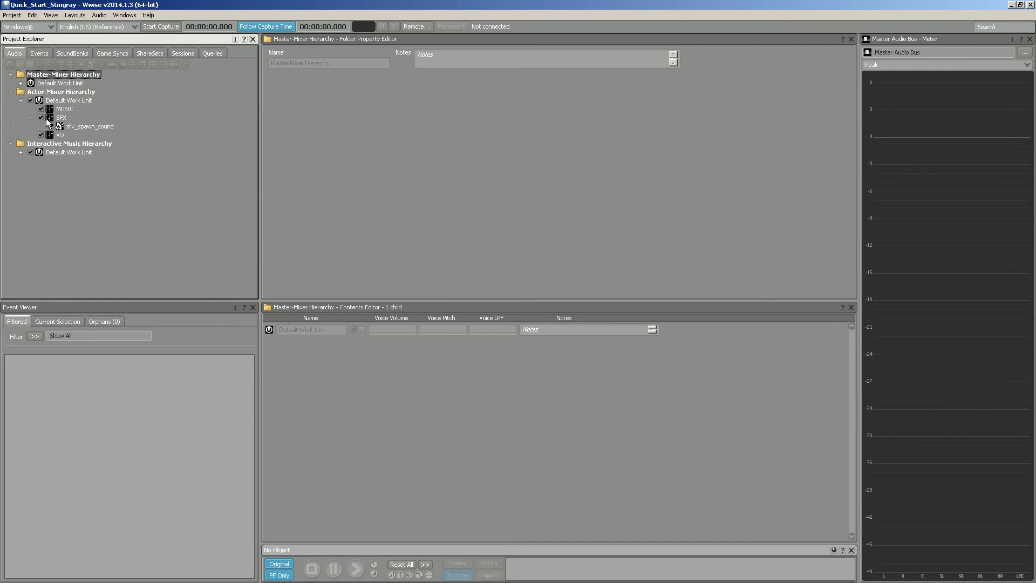
Import cf_sfx_combat_punch_01, 02 and 03 and cf_sfx_pickup_healthglobe_01 into the SFX actor-mixer, replacing the existing original files
{"action": "left_click", "coordinate": [60, 119]}
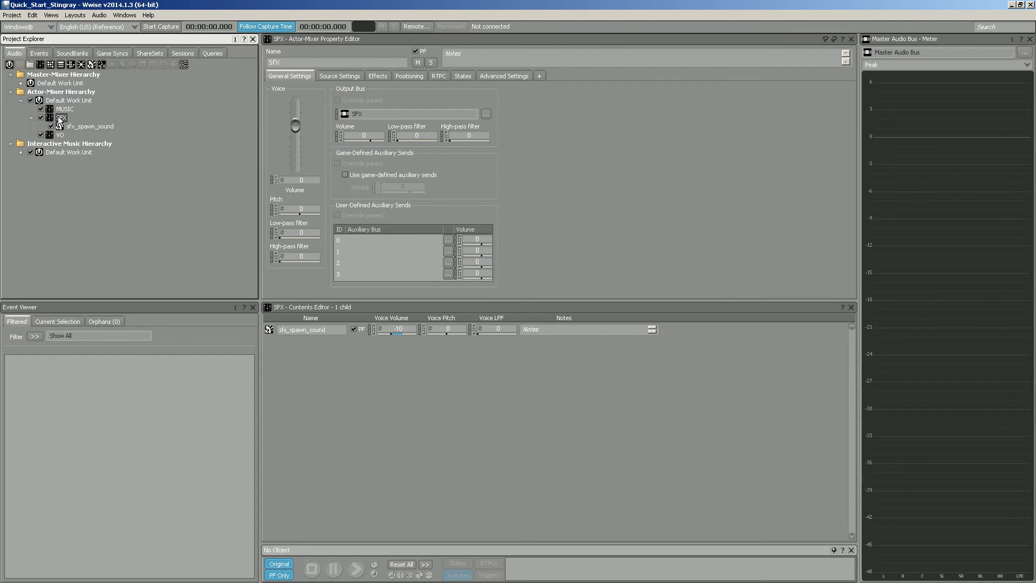
{"action": "right_click", "coordinate": [59, 118]}
{"action": "left_click", "coordinate": [91, 177]}
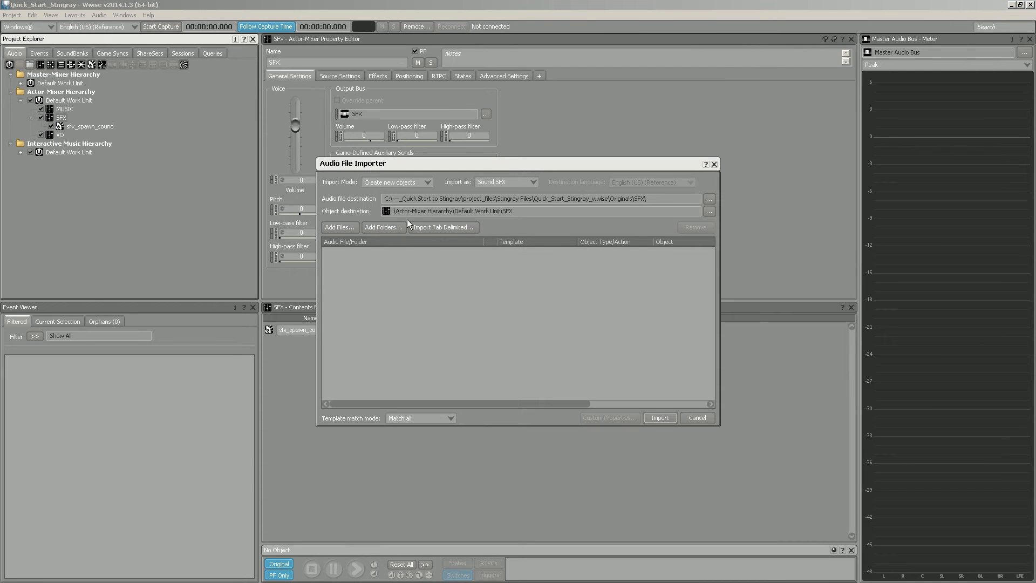
{"action": "left_click", "coordinate": [331, 229]}
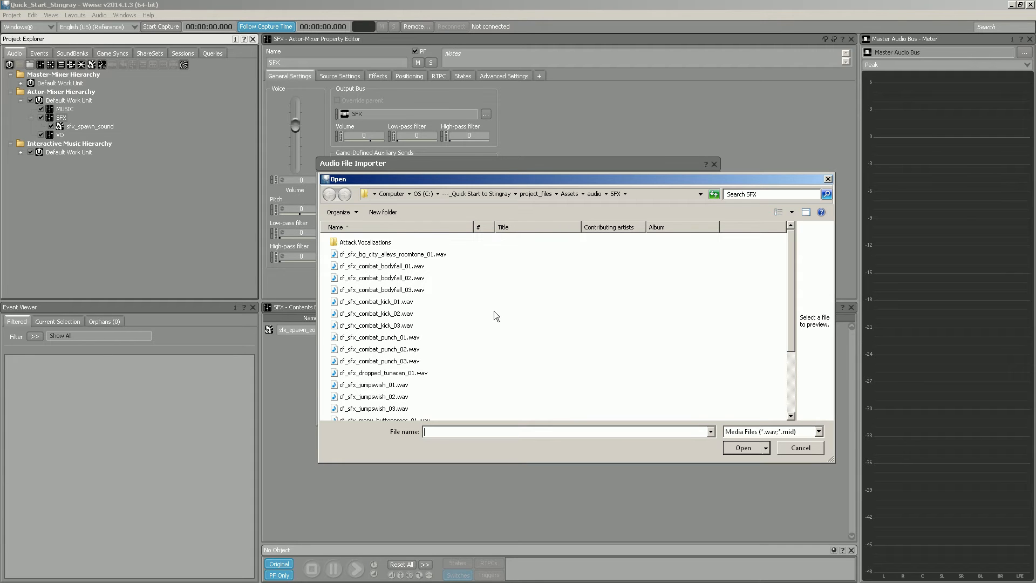
{"action": "left_click", "coordinate": [396, 338]}
{"action": "left_click", "coordinate": [397, 349], "text": "ctrl"}
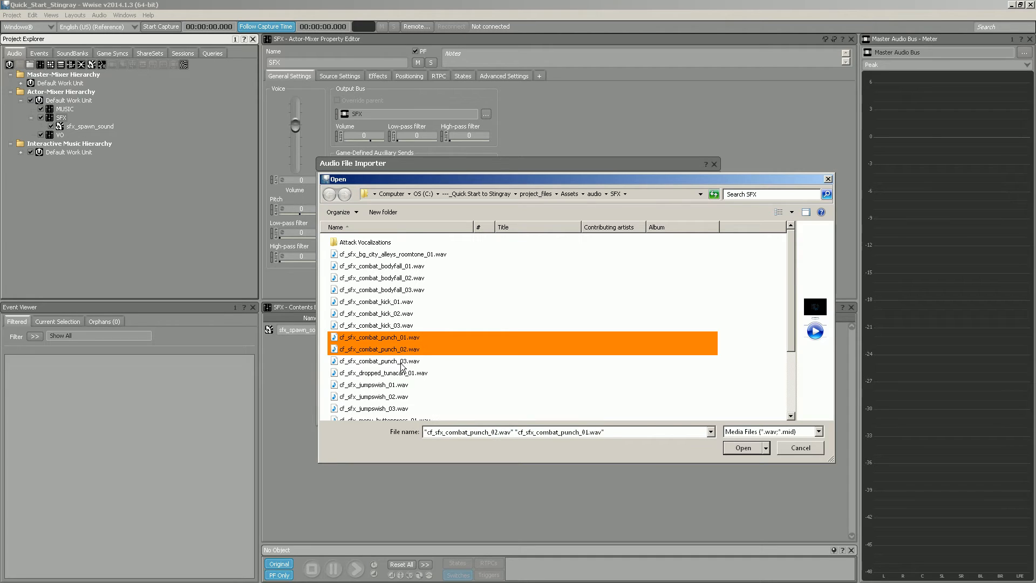
{"action": "left_click", "coordinate": [402, 361], "text": "ctrl"}
{"action": "scroll", "coordinate": [417, 379], "scroll_direction": "down", "scroll_amount": 2}
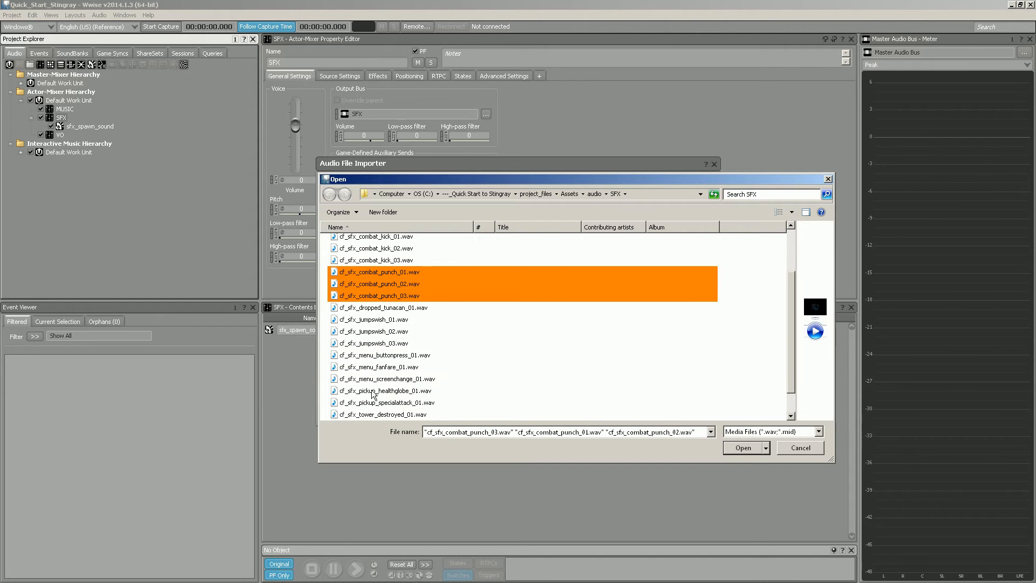
{"action": "left_click", "coordinate": [405, 391], "text": "ctrl"}
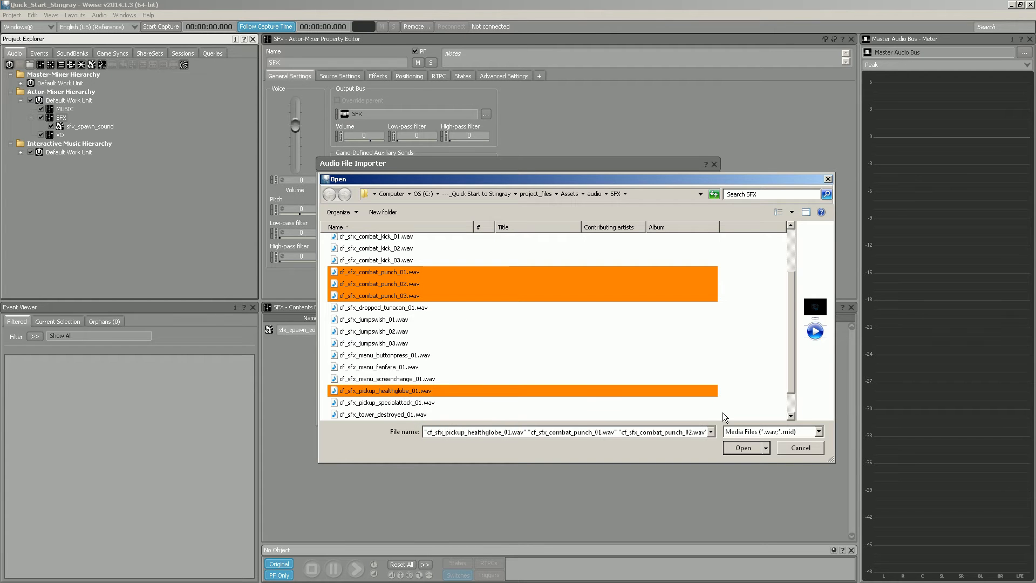
{"action": "left_click", "coordinate": [750, 449]}
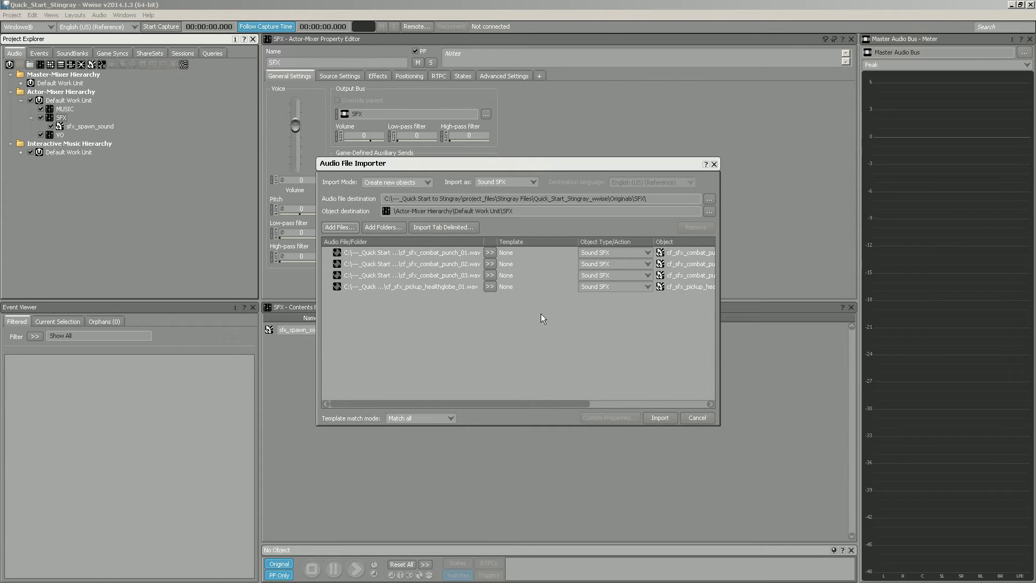
{"action": "left_click", "coordinate": [660, 418]}
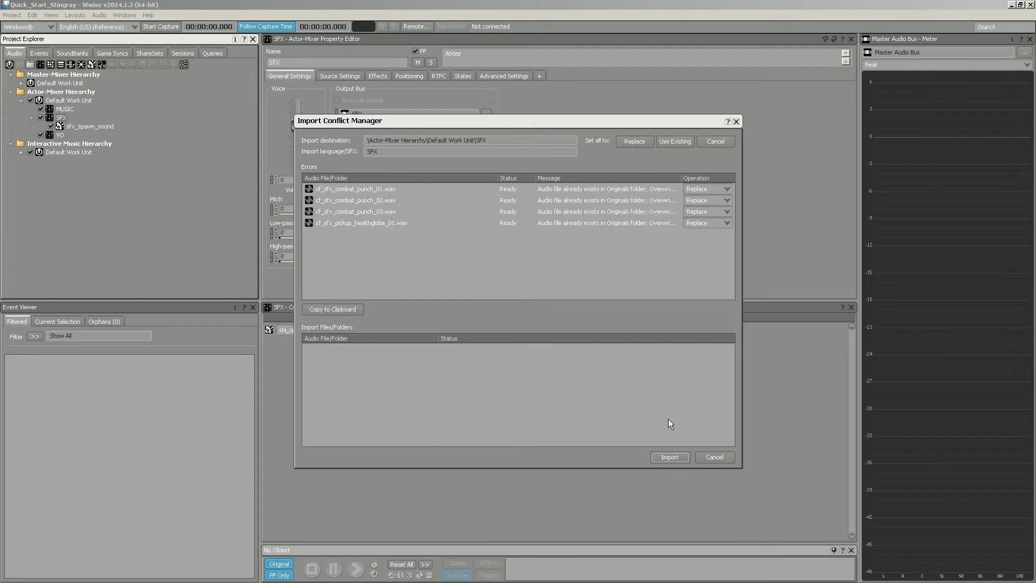
{"action": "left_click", "coordinate": [670, 459]}
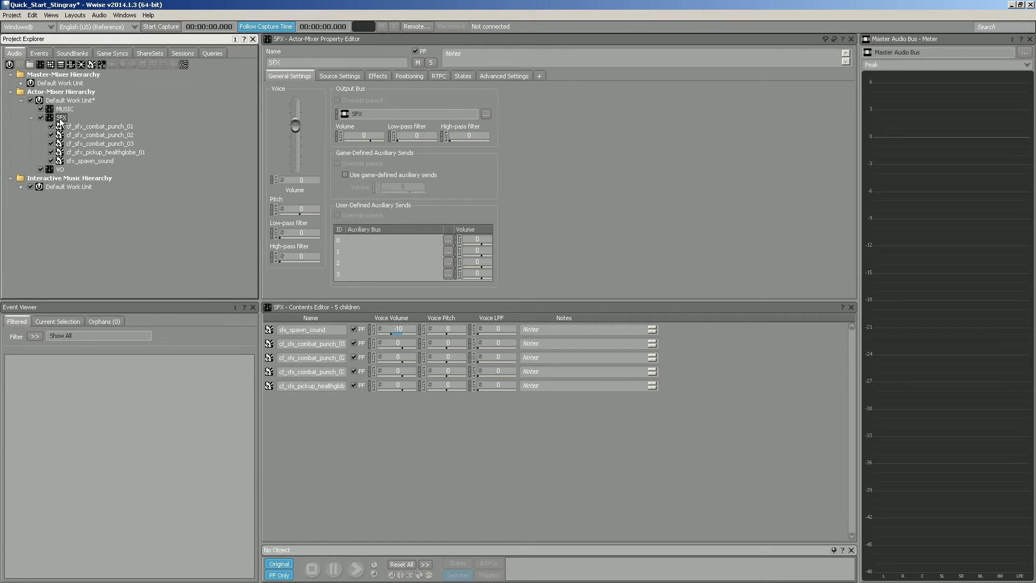
Create a random container named cf_punches_random under the SFX actor-mixer
{"action": "left_click", "coordinate": [51, 65]}
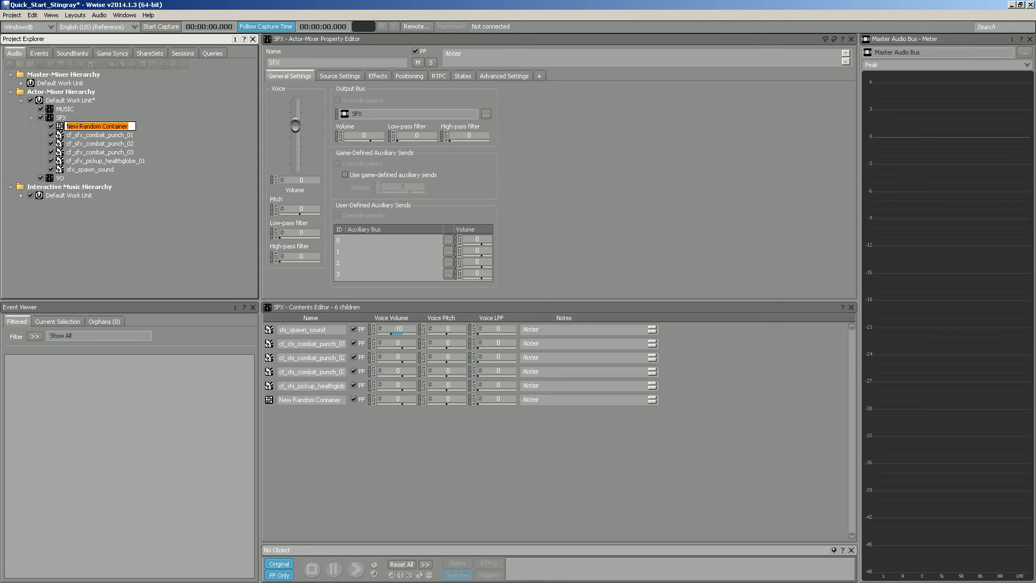
{"action": "type", "text": "cf_punches_random"}
{"action": "key", "text": "Return"}
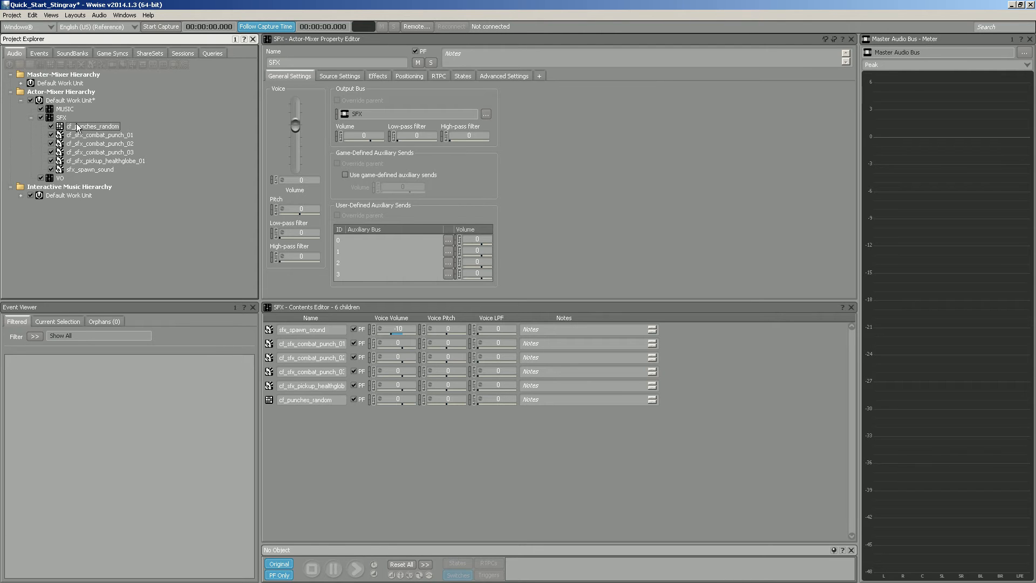
Move the three combat punch sounds into the cf_punches_random container and check its contents
{"action": "left_click", "coordinate": [80, 135]}
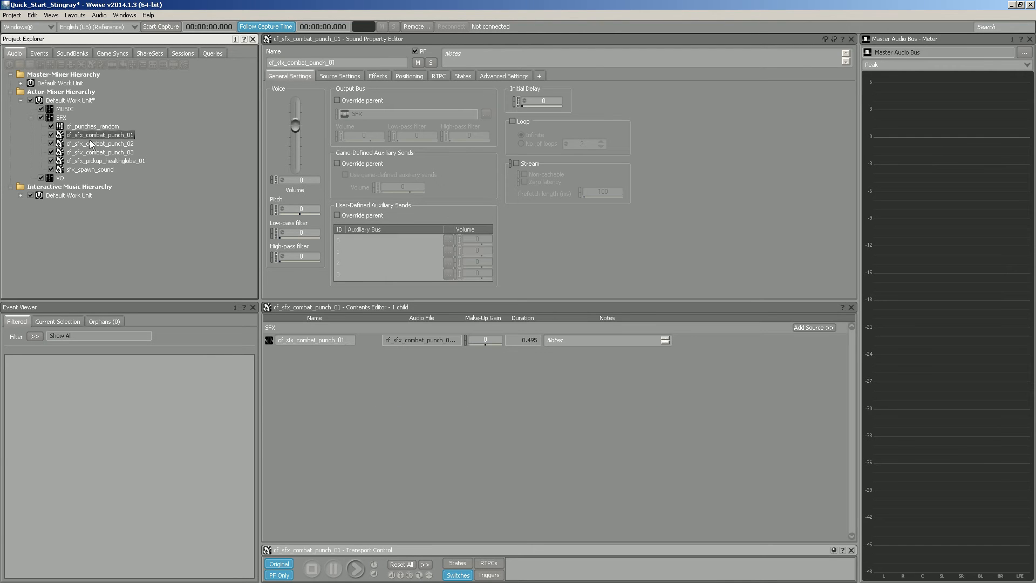
{"action": "left_click", "coordinate": [91, 144], "text": "shift"}
{"action": "left_click", "coordinate": [94, 152], "text": "shift"}
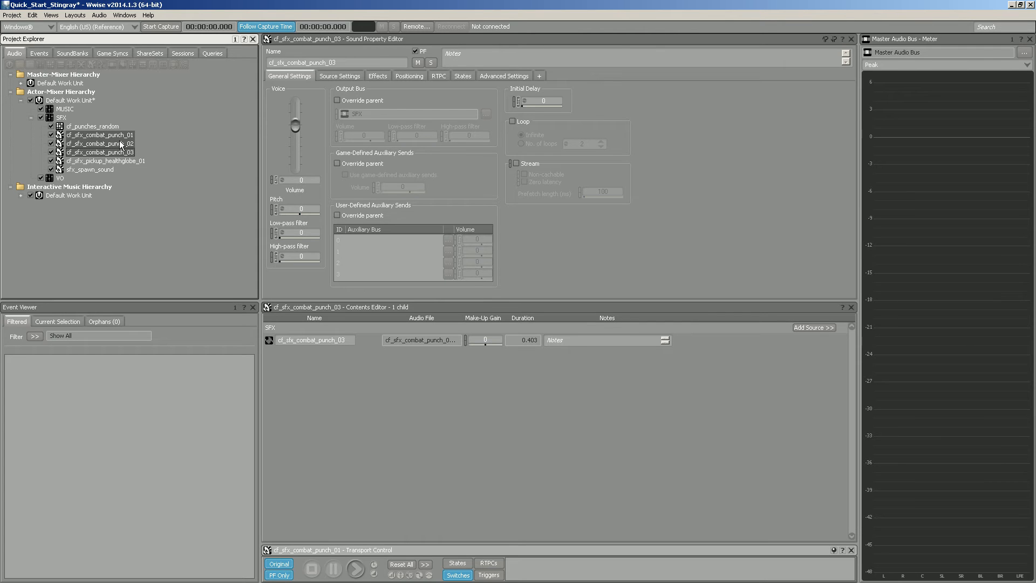
{"action": "left_click_drag", "start_coordinate": [115, 137], "coordinate": [113, 128]}
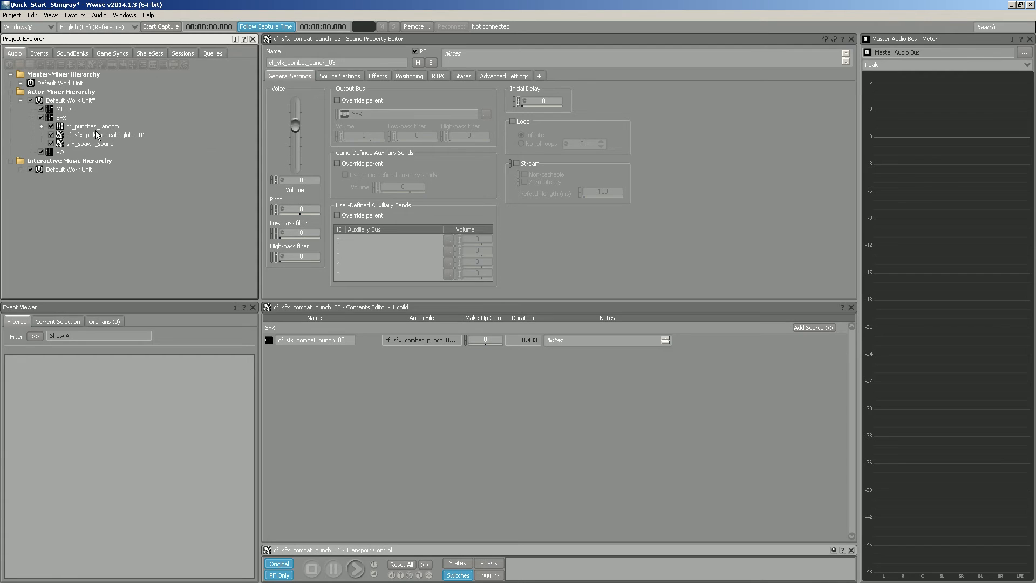
{"action": "left_click", "coordinate": [41, 126]}
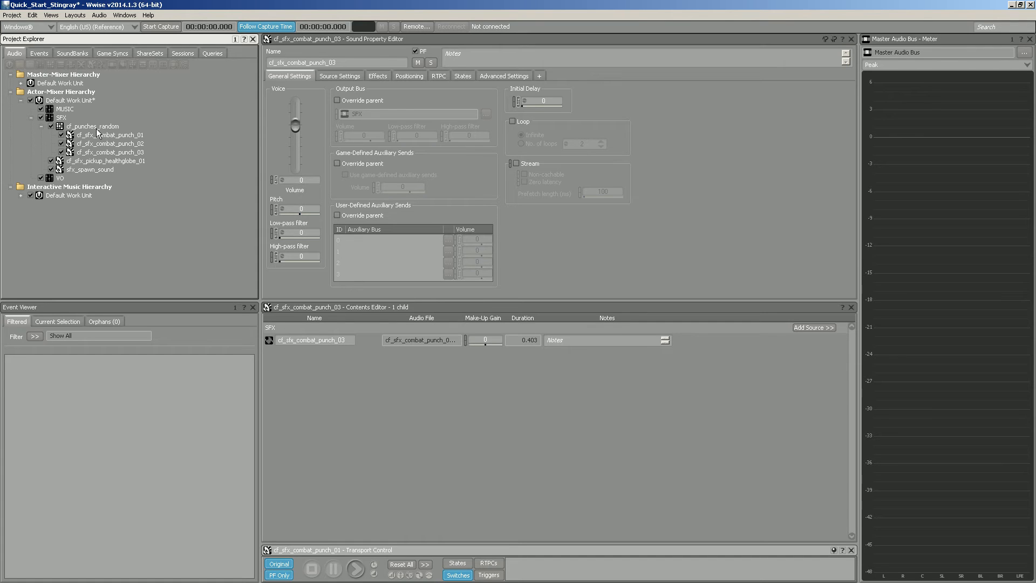
{"action": "left_click", "coordinate": [41, 126]}
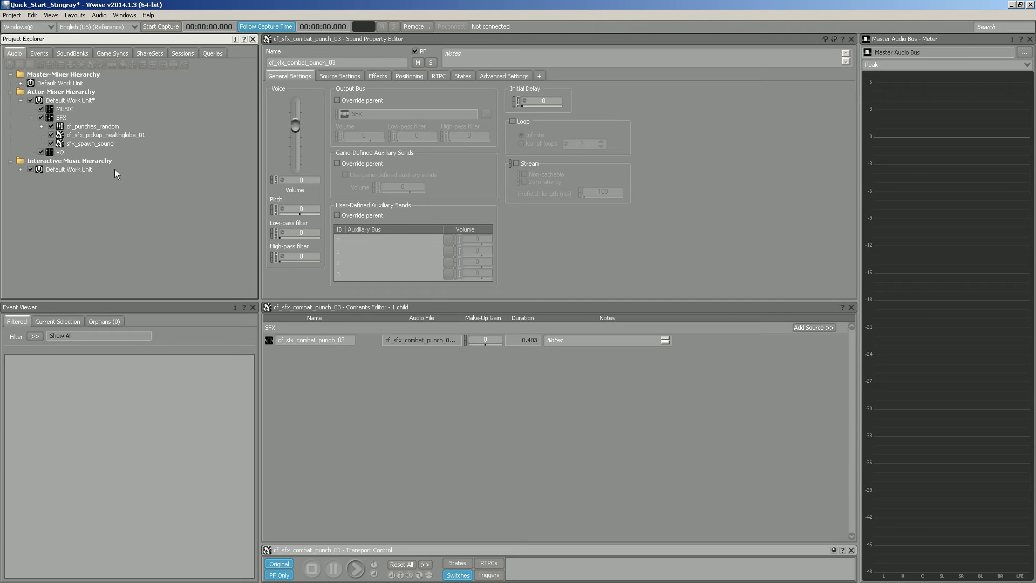
Create a Play event named sfx_cf_punches_event for the cf_punches_random container in the SFX events folder
{"action": "left_click", "coordinate": [81, 126]}
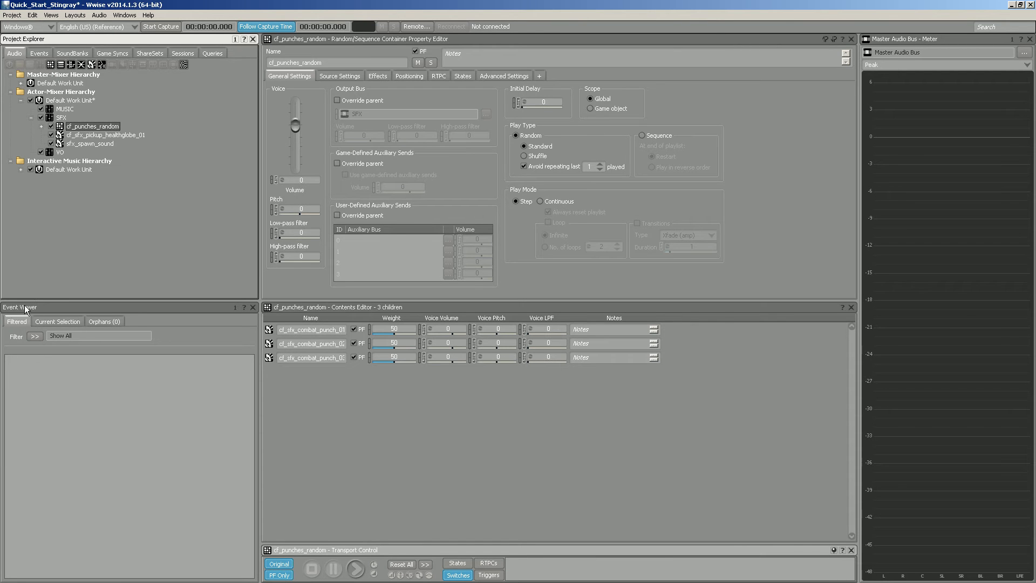
{"action": "left_click", "coordinate": [64, 320]}
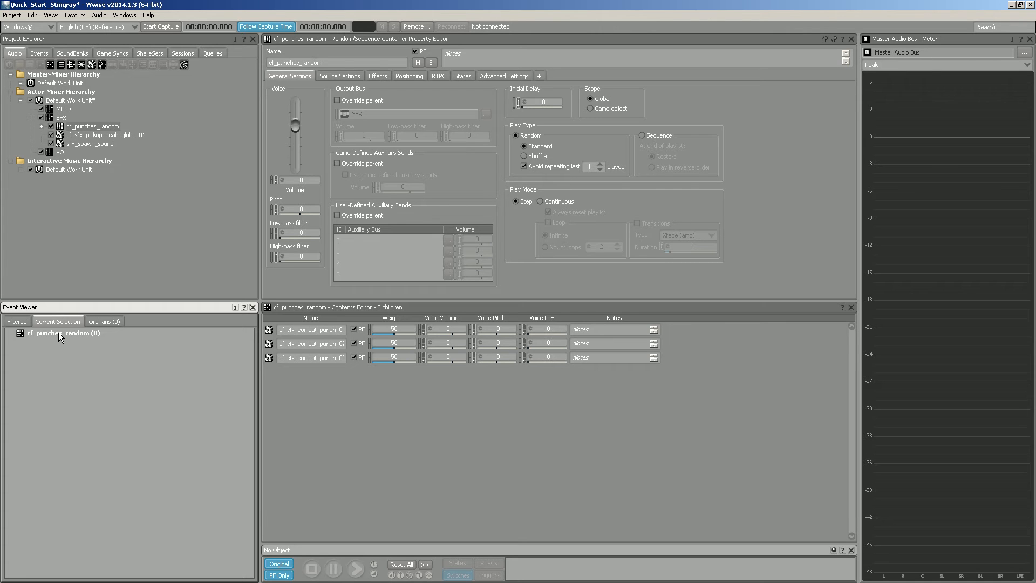
{"action": "right_click", "coordinate": [58, 333]}
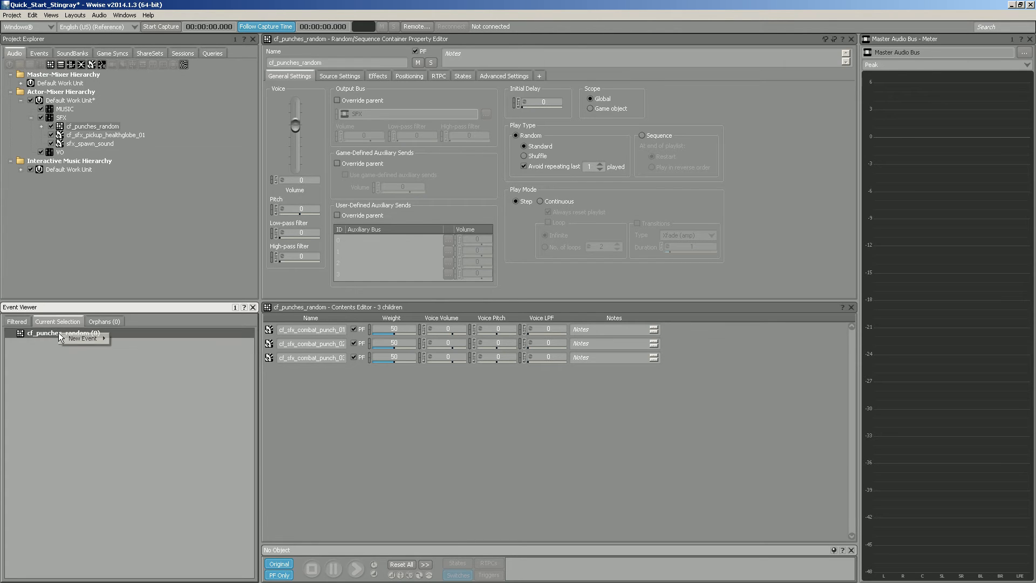
{"action": "mouse_move", "coordinate": [83, 340]}
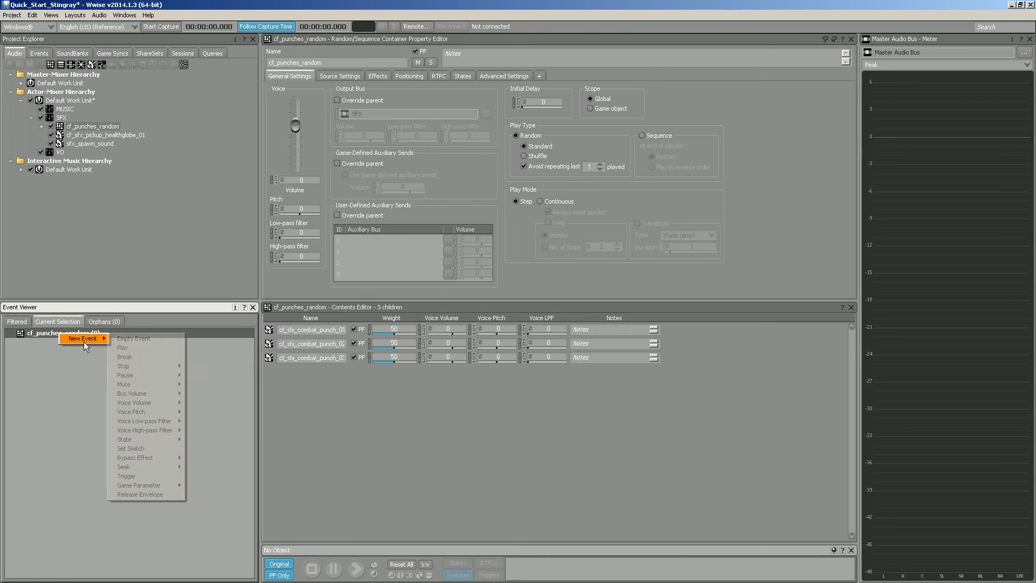
{"action": "left_click", "coordinate": [132, 348]}
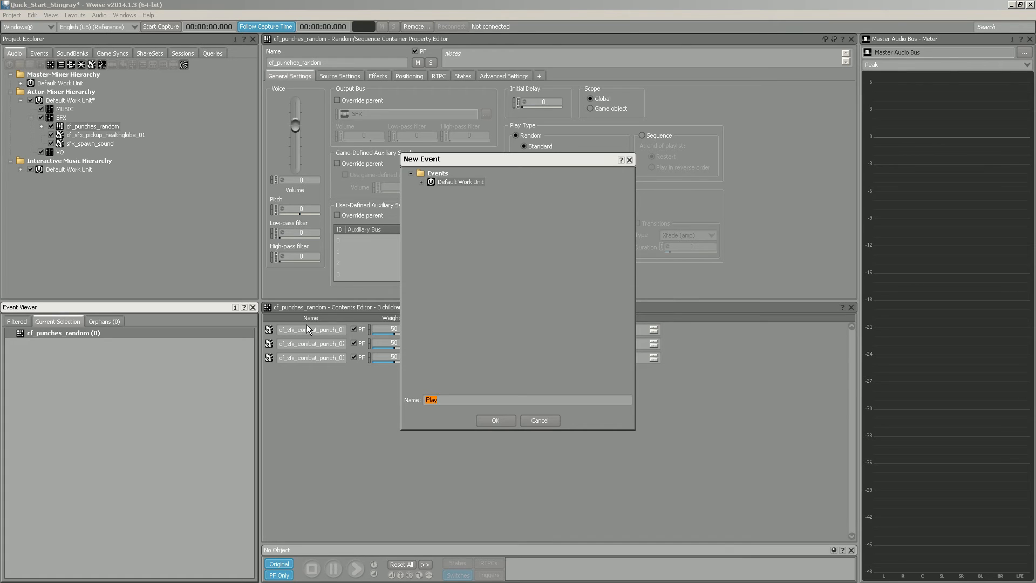
{"action": "left_click", "coordinate": [422, 183]}
{"action": "left_click", "coordinate": [443, 199]}
{"action": "double_click", "coordinate": [440, 401]}
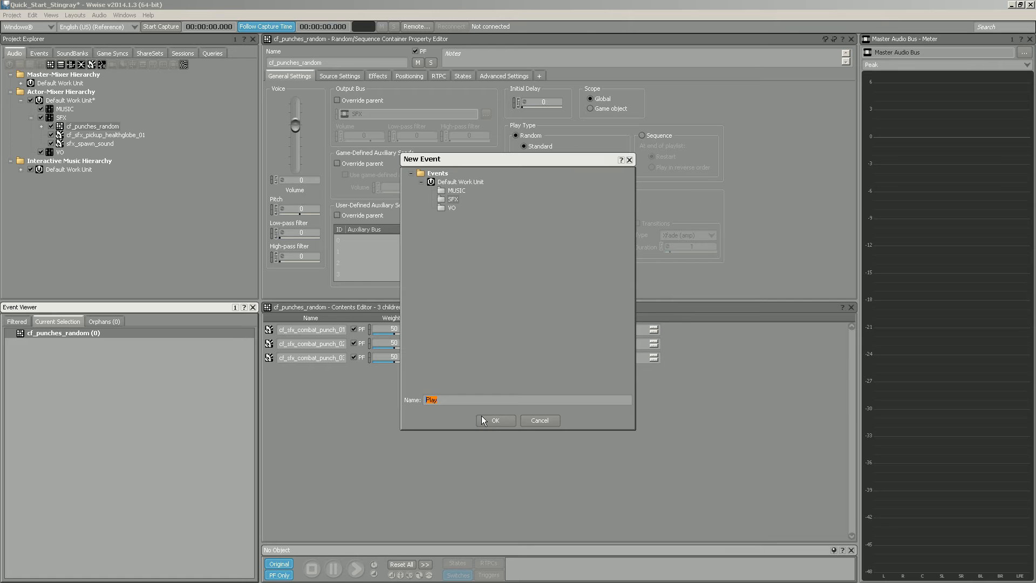
{"action": "type", "text": "sfx_cf_punches_event"}
{"action": "left_click", "coordinate": [495, 416]}
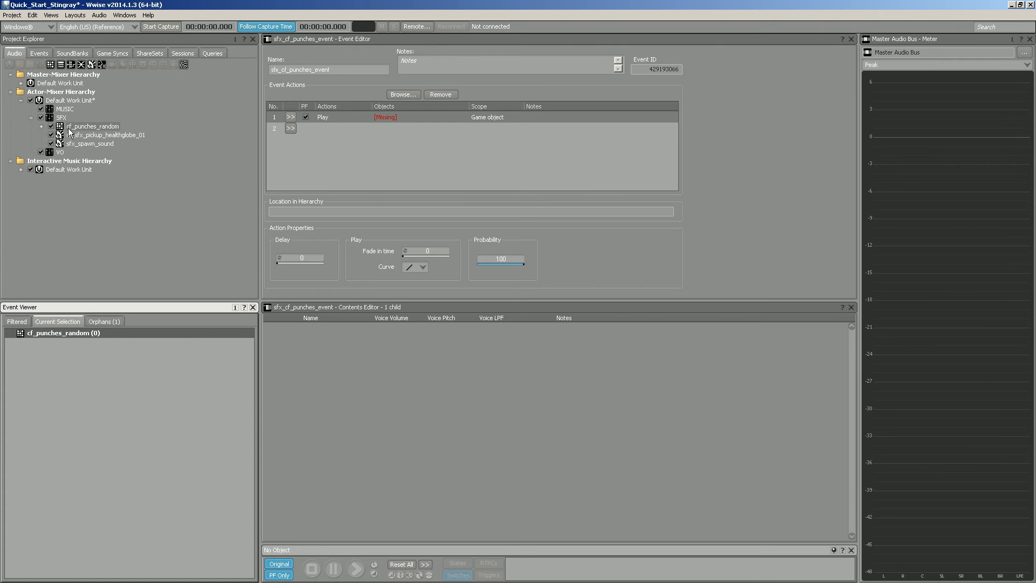
Assign cf_punches_random as the object of the event's Play action and audition the container several times
{"action": "left_click_drag", "start_coordinate": [59, 130], "coordinate": [401, 115]}
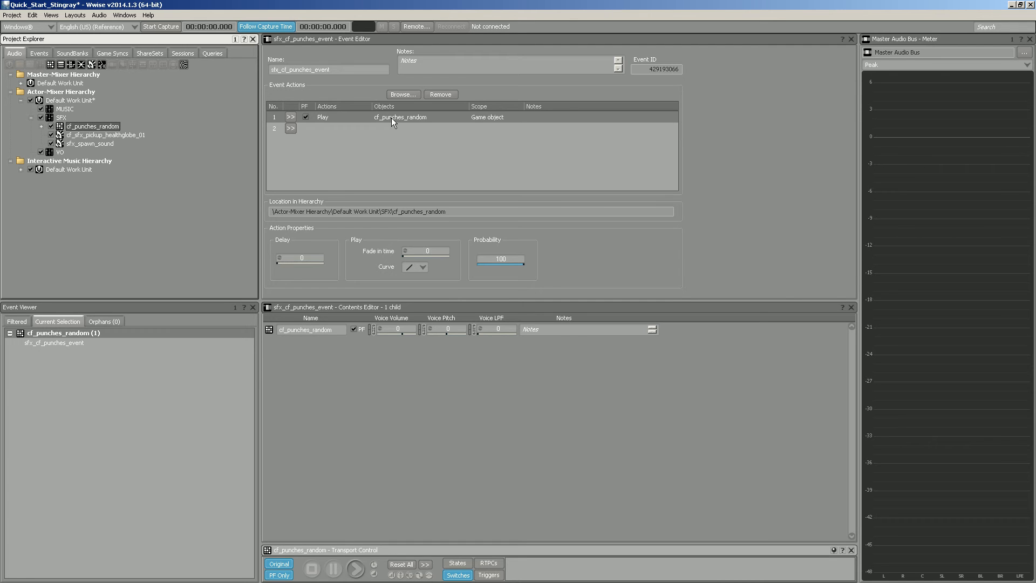
{"action": "left_click", "coordinate": [358, 571]}
{"action": "left_click", "coordinate": [358, 573]}
{"action": "left_click", "coordinate": [359, 573]}
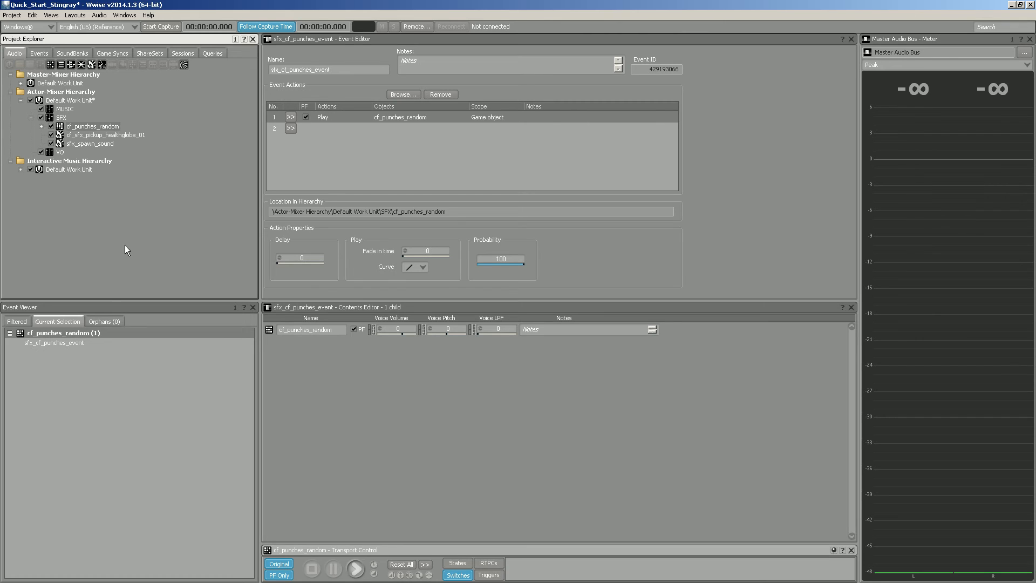
Create a Play event named sfx_health_pickup_event for the cf_sfx_pickup_healthglobe_01 sound in the SFX events folder
{"action": "left_click", "coordinate": [103, 136]}
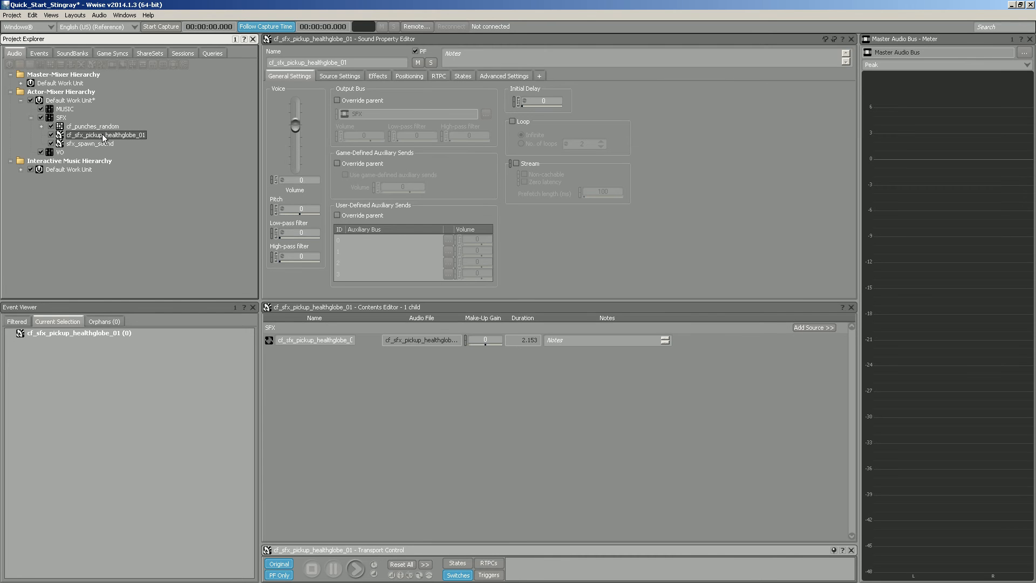
{"action": "left_click", "coordinate": [95, 333]}
{"action": "right_click", "coordinate": [63, 331]}
{"action": "mouse_move", "coordinate": [89, 335]}
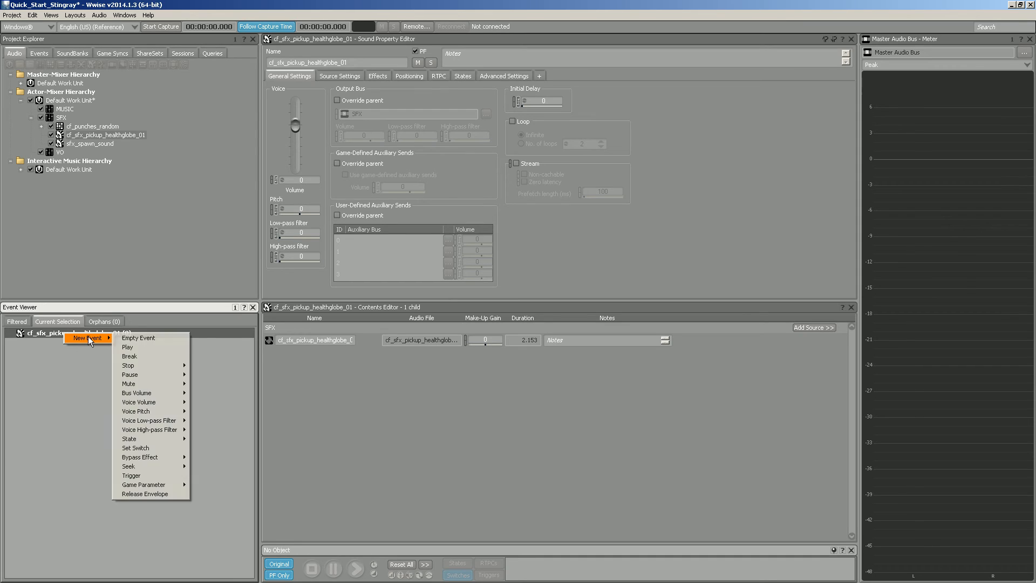
{"action": "left_click", "coordinate": [149, 348]}
{"action": "left_click", "coordinate": [421, 182]}
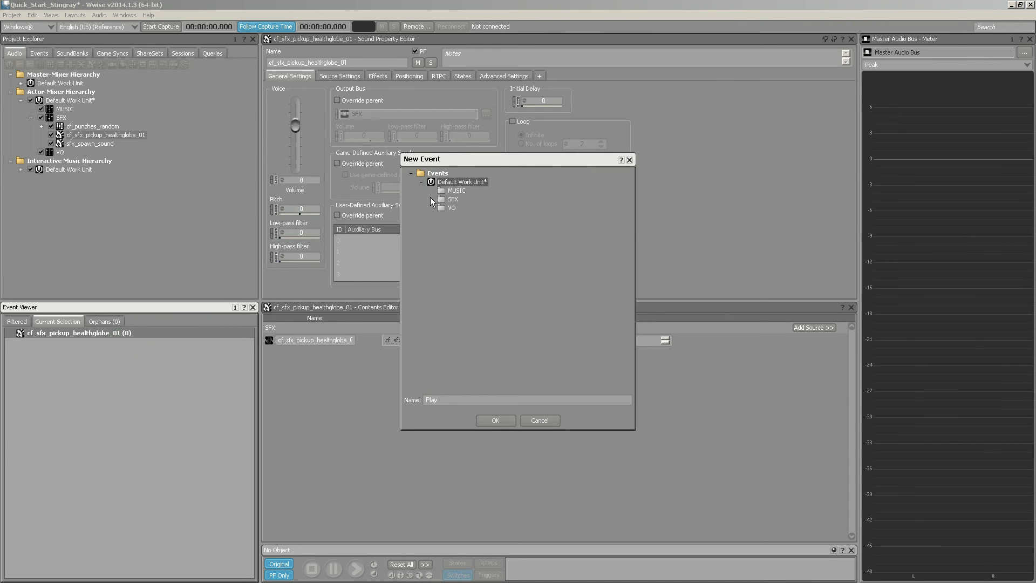
{"action": "left_click", "coordinate": [452, 199]}
{"action": "left_click", "coordinate": [431, 200]}
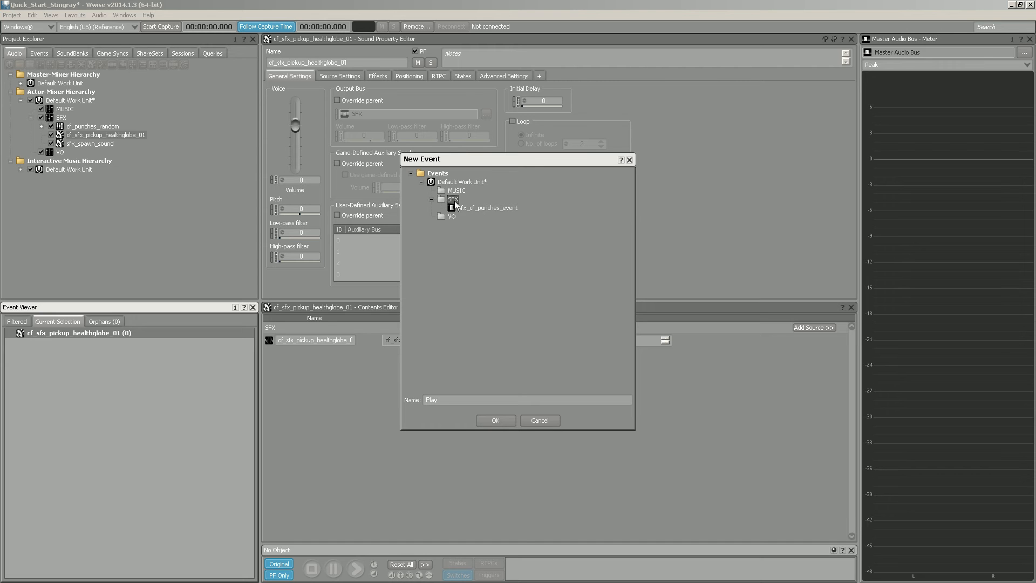
{"action": "key", "text": "Tab"}
{"action": "type", "text": "sf"}
{"action": "type", "text": "x_hel"}
{"action": "type", "text": "ath"}
{"action": "type", "text": "_picku"}
{"action": "type", "text": "p_event"}
{"action": "key", "text": "Return"}
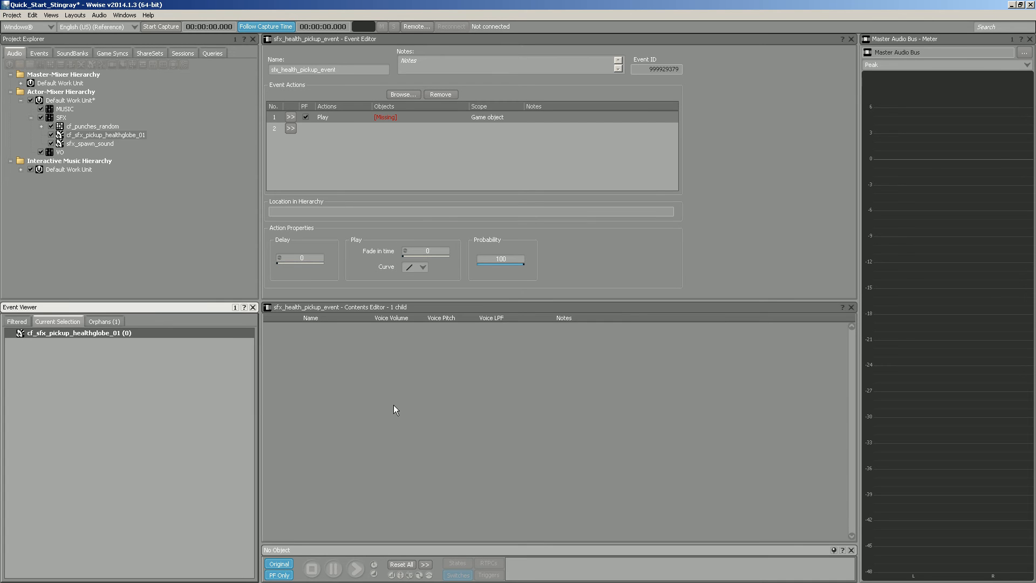
Assign cf_sfx_pickup_healthglobe_01 as the object of the event's Play action and audition the sound
{"action": "left_click_drag", "start_coordinate": [82, 135], "coordinate": [377, 118]}
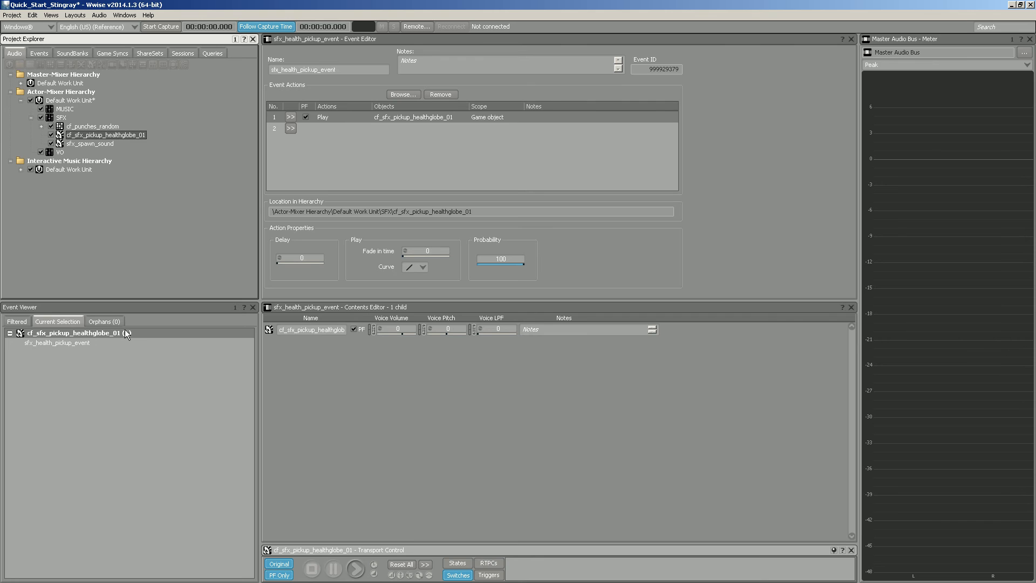
{"action": "left_click", "coordinate": [355, 569]}
{"action": "left_click", "coordinate": [361, 569]}
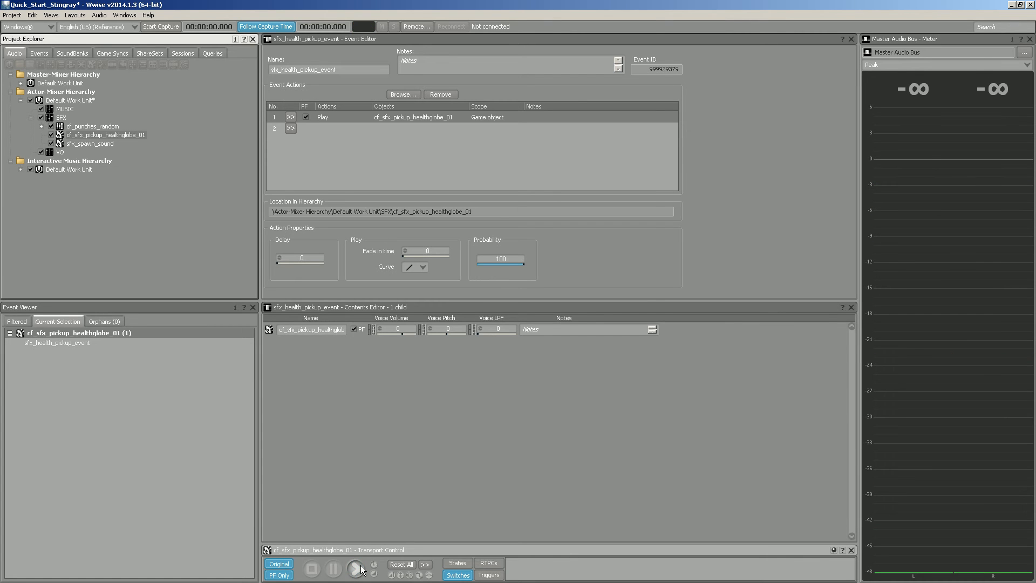
{"action": "left_click", "coordinate": [361, 569]}
Generate the default SoundBank for the Windows platform and English (US) language, and save the Wwise project
{"action": "left_click", "coordinate": [79, 16]}
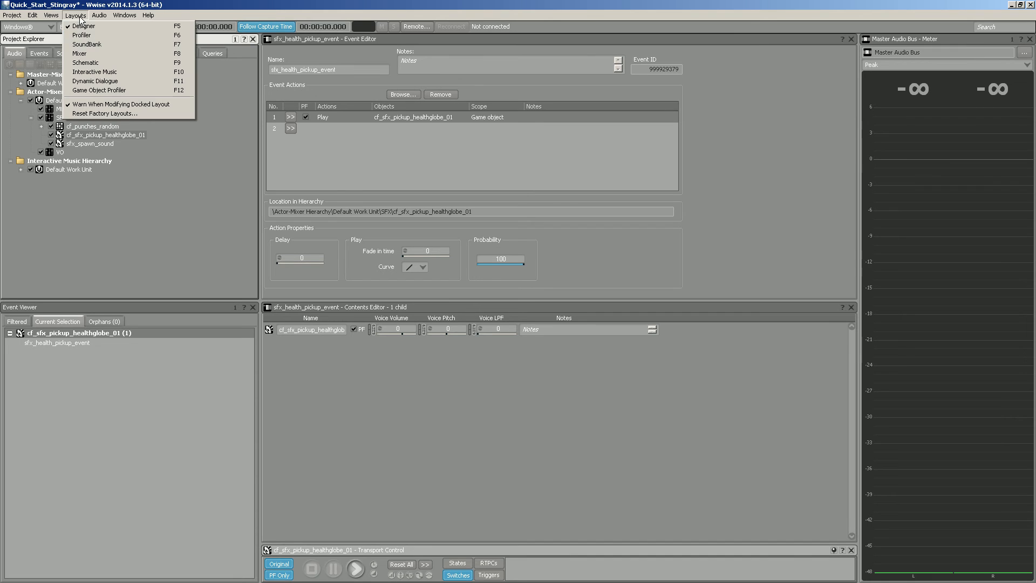
{"action": "left_click", "coordinate": [82, 45]}
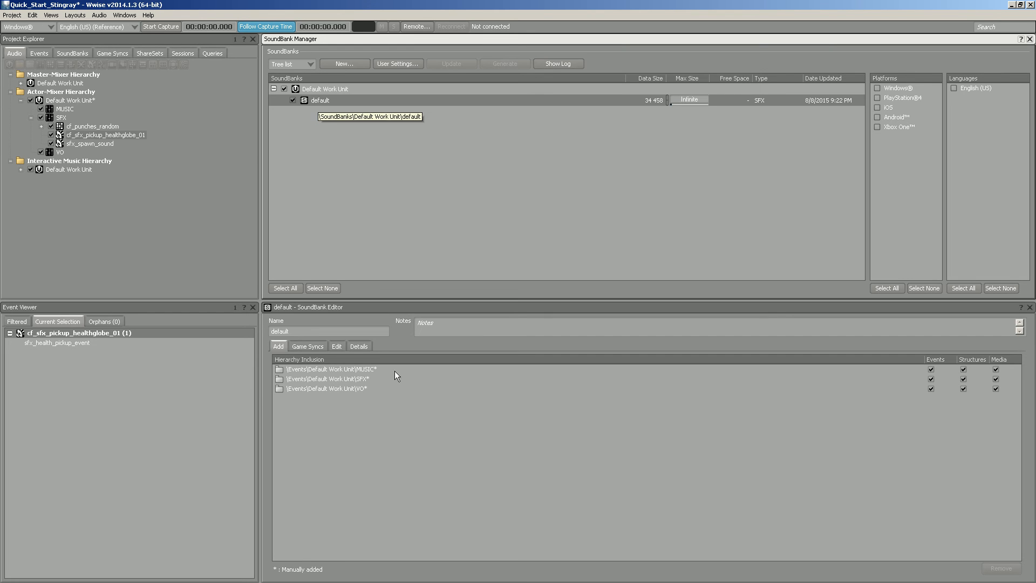
{"action": "left_click", "coordinate": [298, 331]}
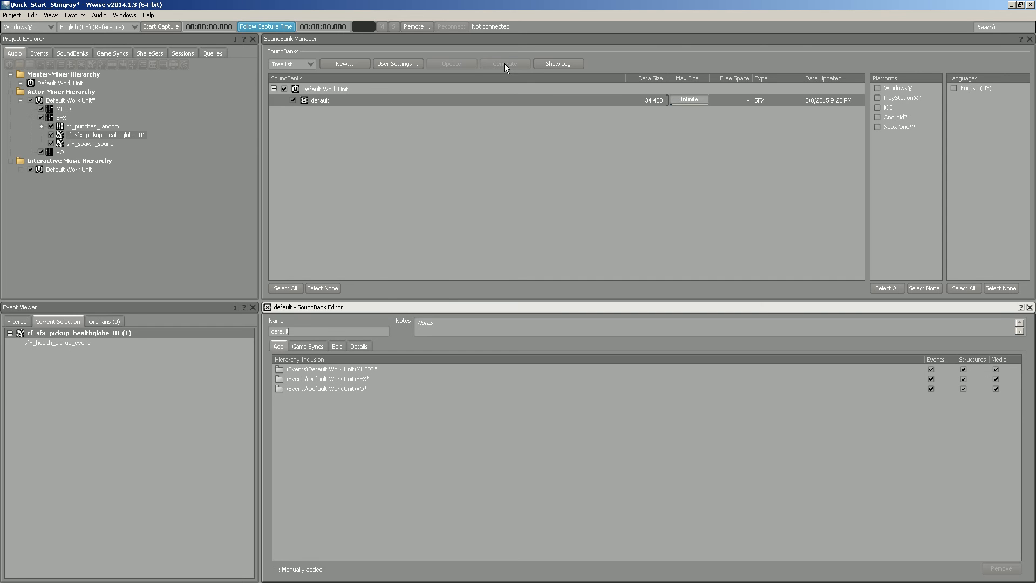
{"action": "left_click", "coordinate": [876, 88]}
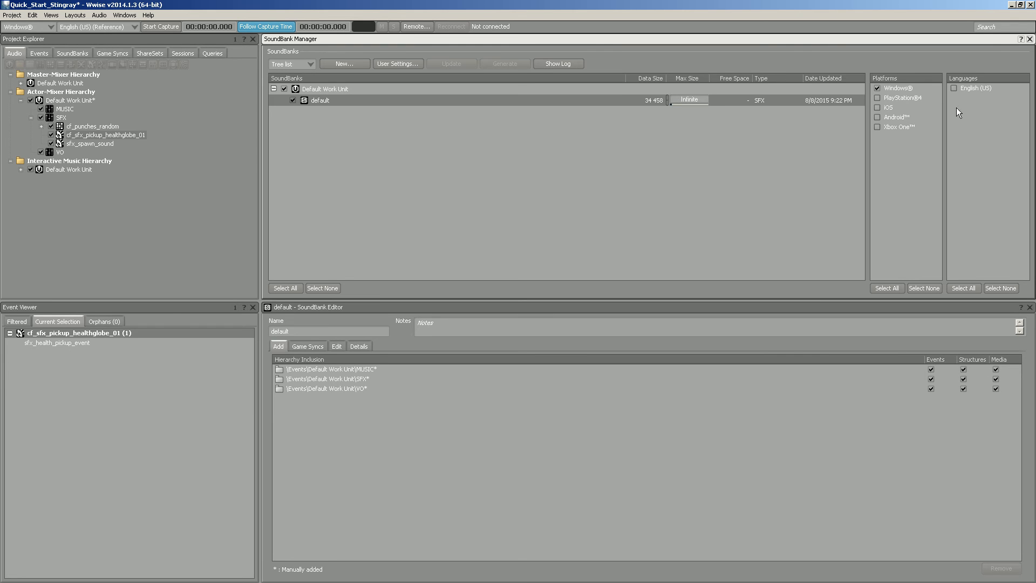
{"action": "left_click", "coordinate": [953, 88]}
{"action": "left_click", "coordinate": [510, 63]}
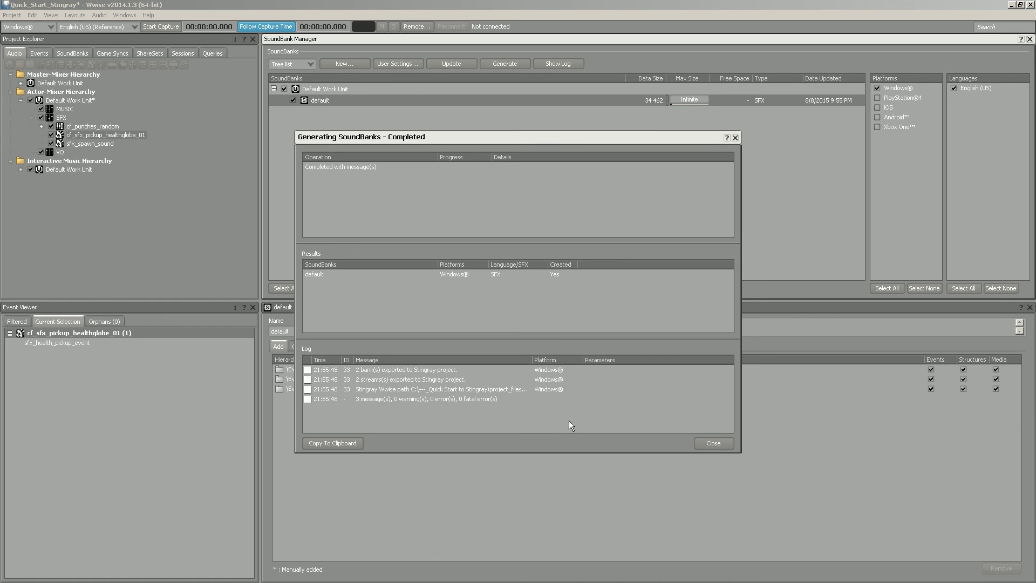
{"action": "left_click", "coordinate": [712, 443]}
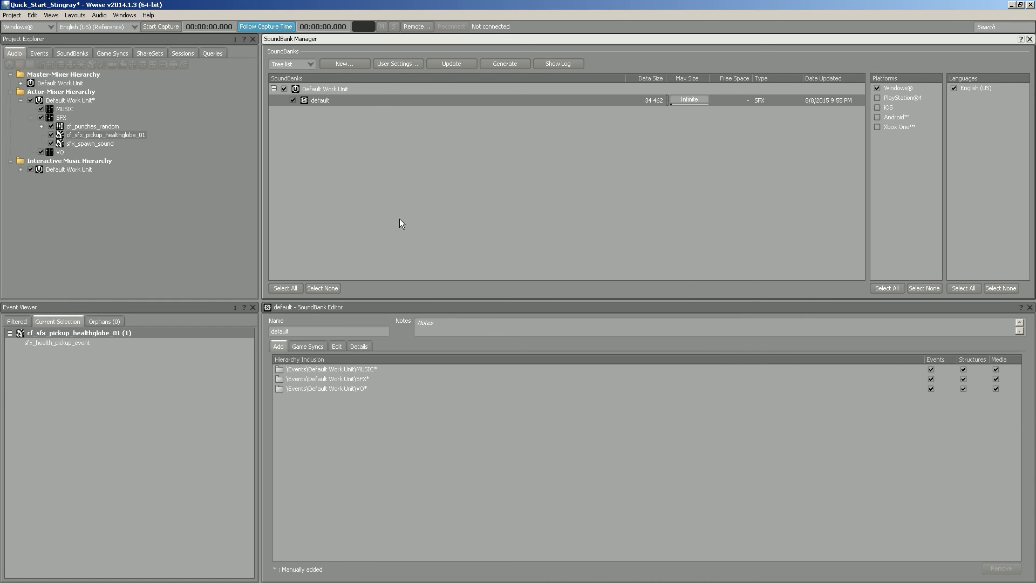
{"action": "left_click", "coordinate": [12, 15]}
{"action": "left_click", "coordinate": [22, 44]}
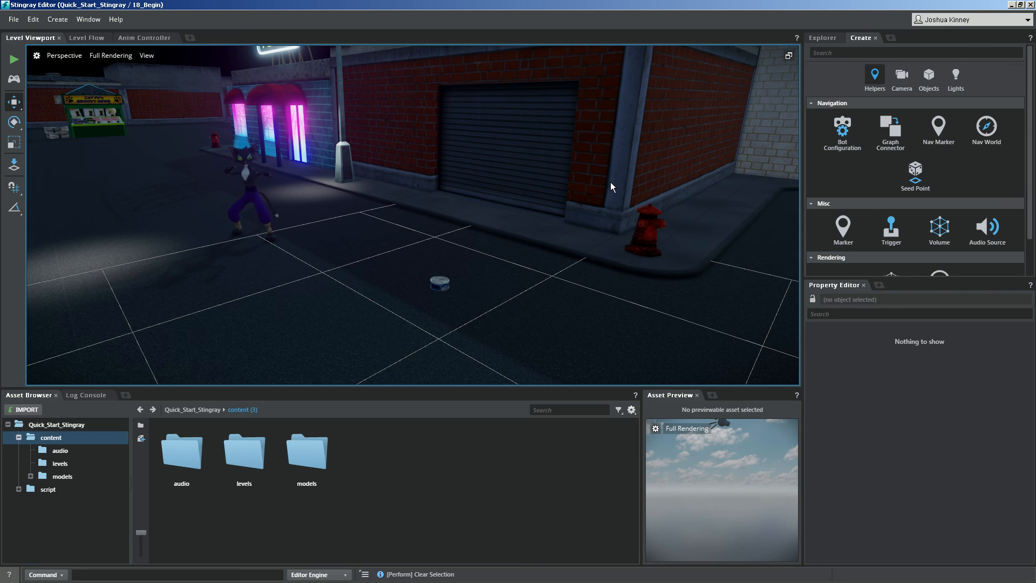
In Stingray Editor, select the default bank in content/audio and preview sfx_cf_punches_event and sfx_health_pickup_event
{"action": "left_click", "coordinate": [181, 445]}
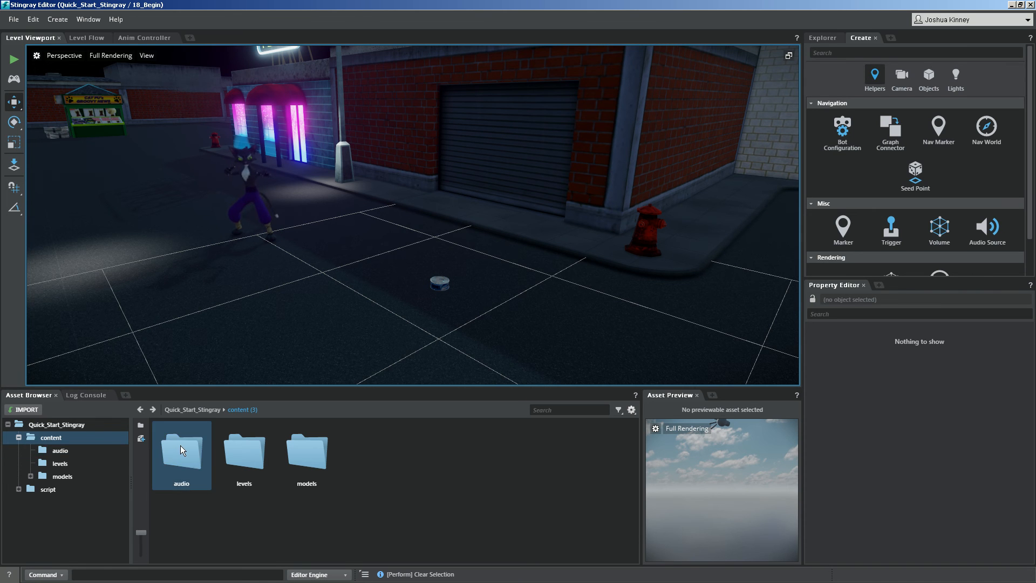
{"action": "double_click", "coordinate": [180, 446]}
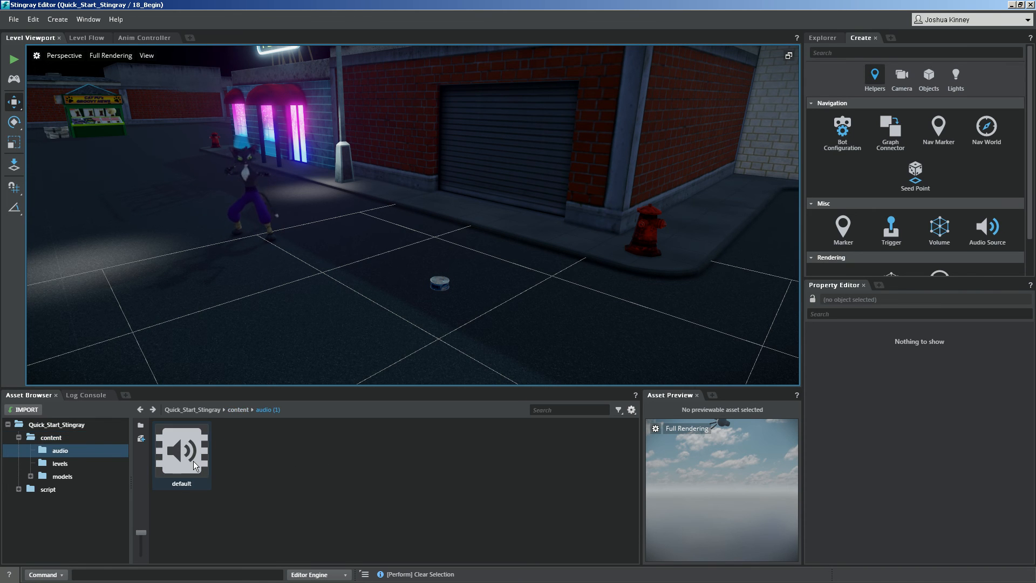
{"action": "left_click", "coordinate": [193, 461]}
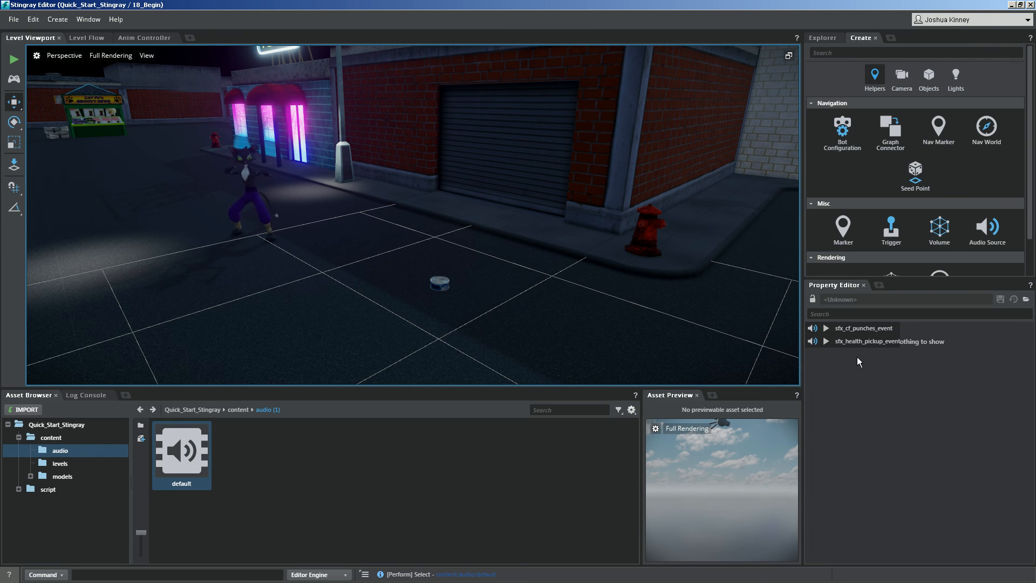
{"action": "left_click", "coordinate": [828, 329]}
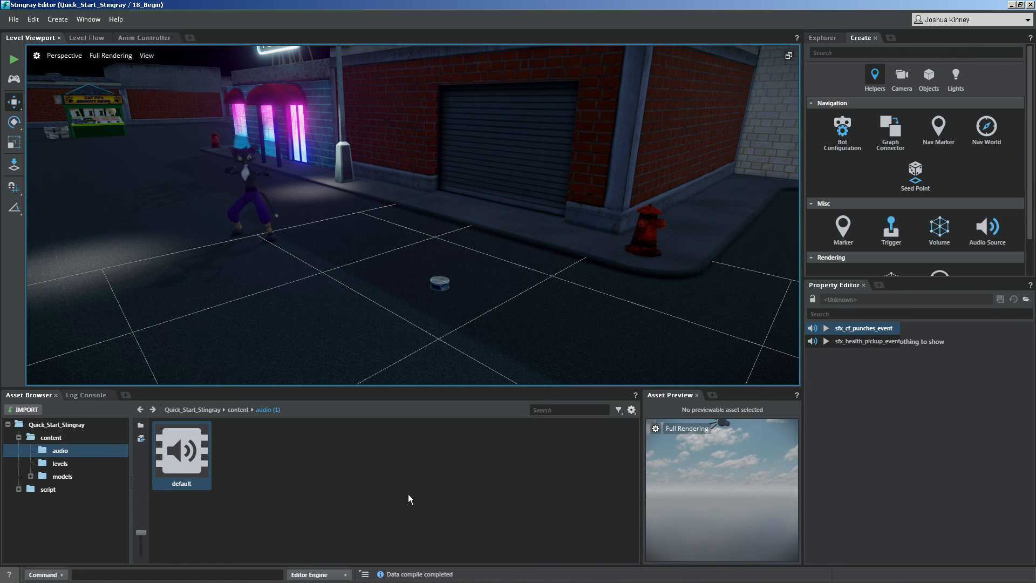
{"action": "left_click", "coordinate": [826, 329]}
{"action": "left_click", "coordinate": [827, 329]}
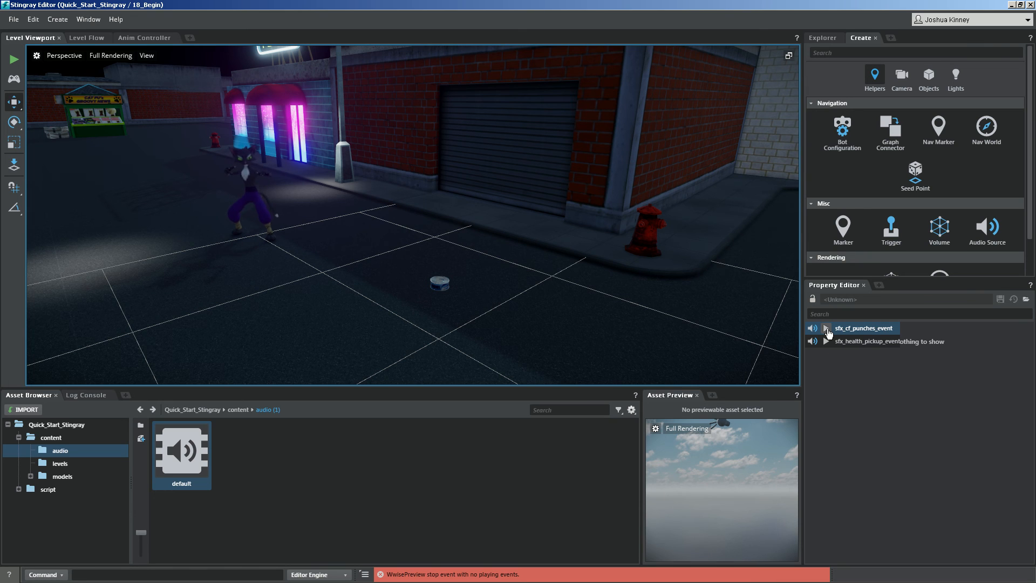
{"action": "left_click", "coordinate": [827, 342]}
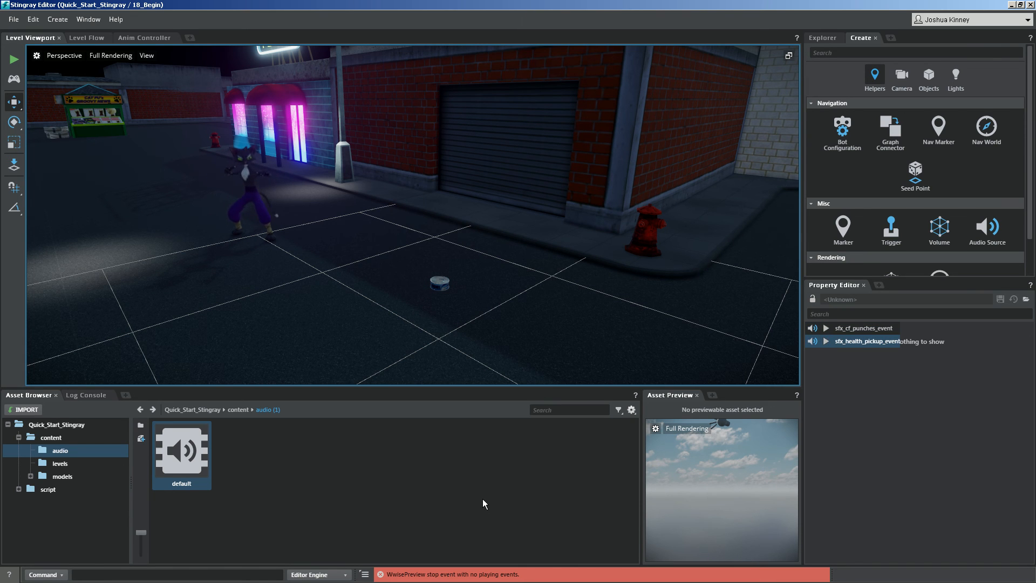
Add a wwise_dep block containing "content/audio/*" above ADD_PACKAGES in the project's boot package, save it and close the script
{"action": "left_click", "coordinate": [47, 424]}
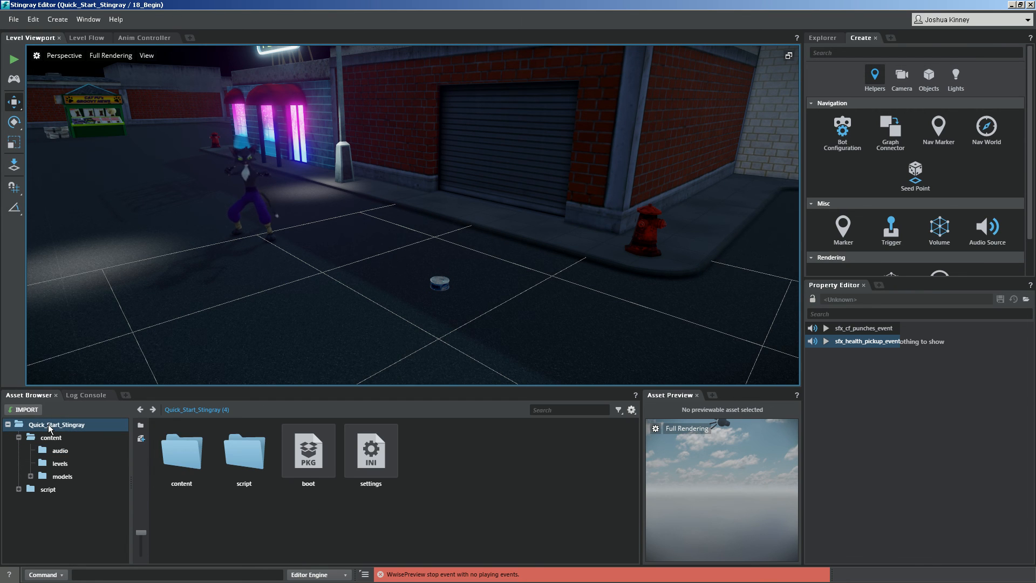
{"action": "double_click", "coordinate": [310, 448]}
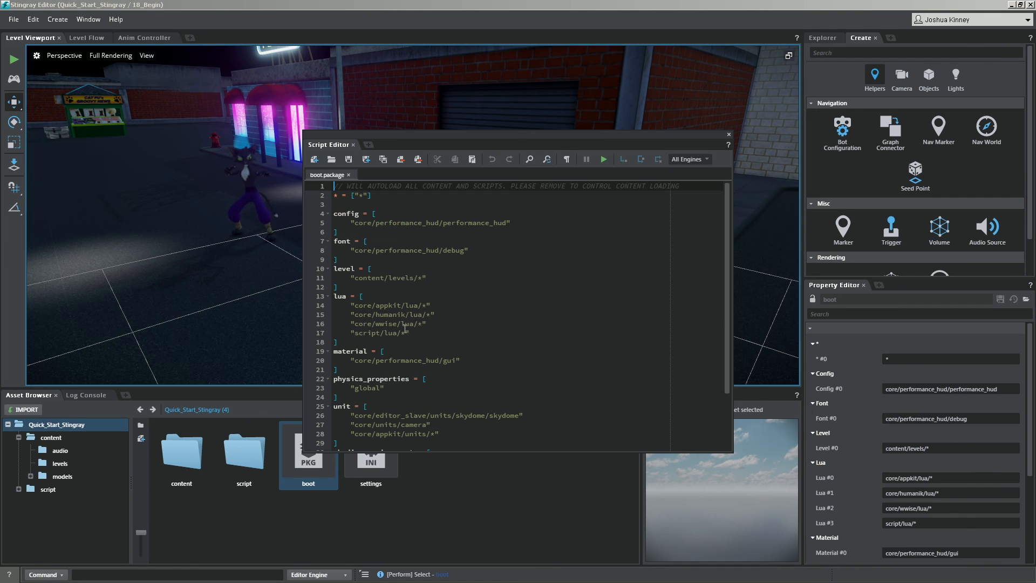
{"action": "scroll", "coordinate": [421, 287], "scroll_direction": "down", "scroll_amount": 5}
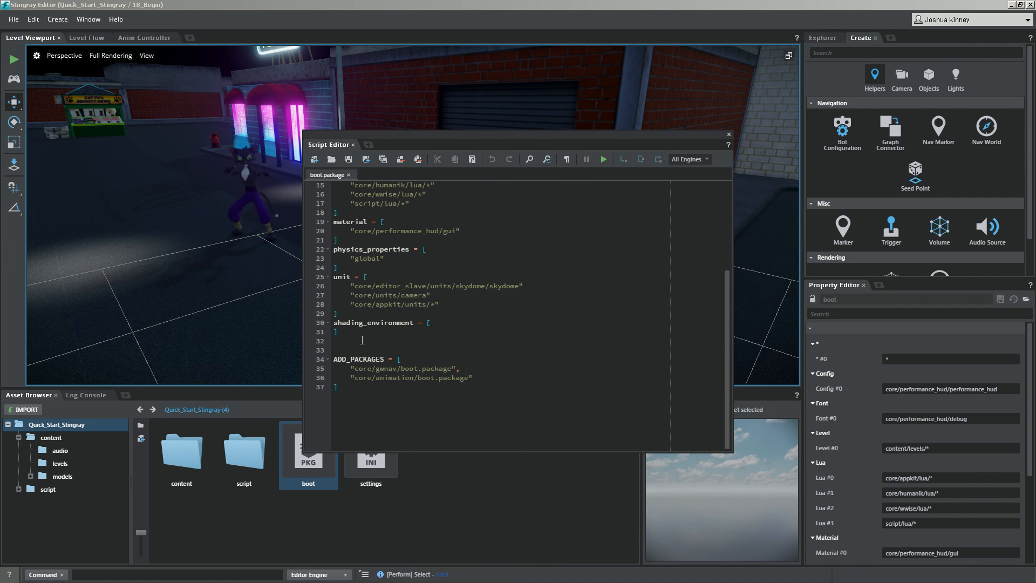
{"action": "left_click", "coordinate": [344, 341]}
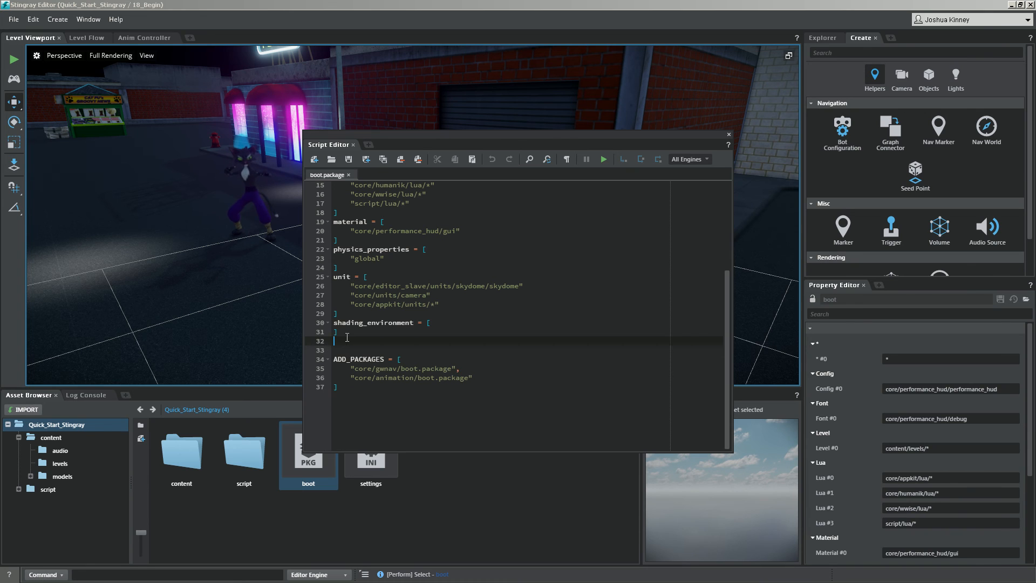
{"action": "key", "text": "Return"}
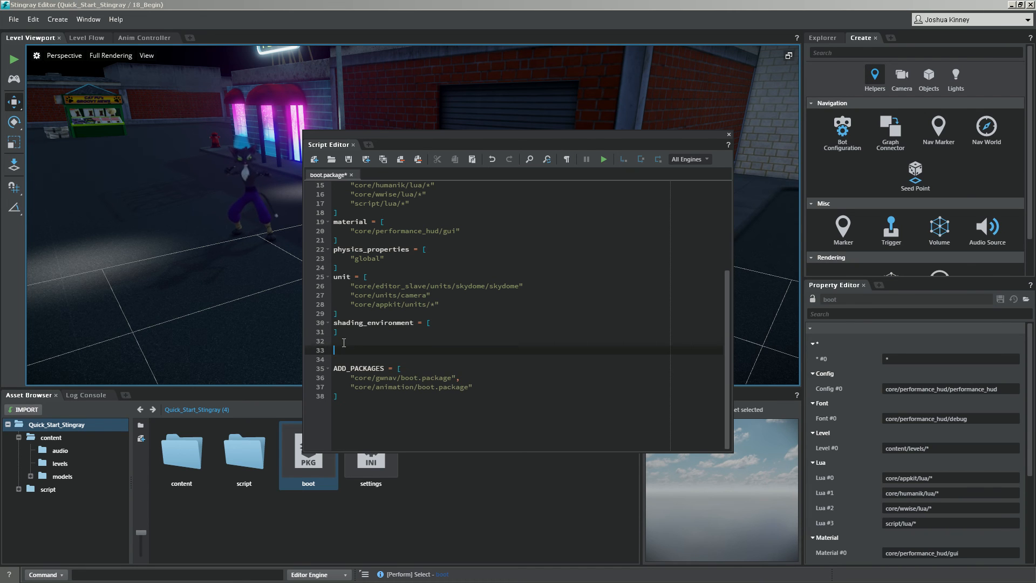
{"action": "type", "text": "wwise_dep = [     \"content/audio/*\" ]"}
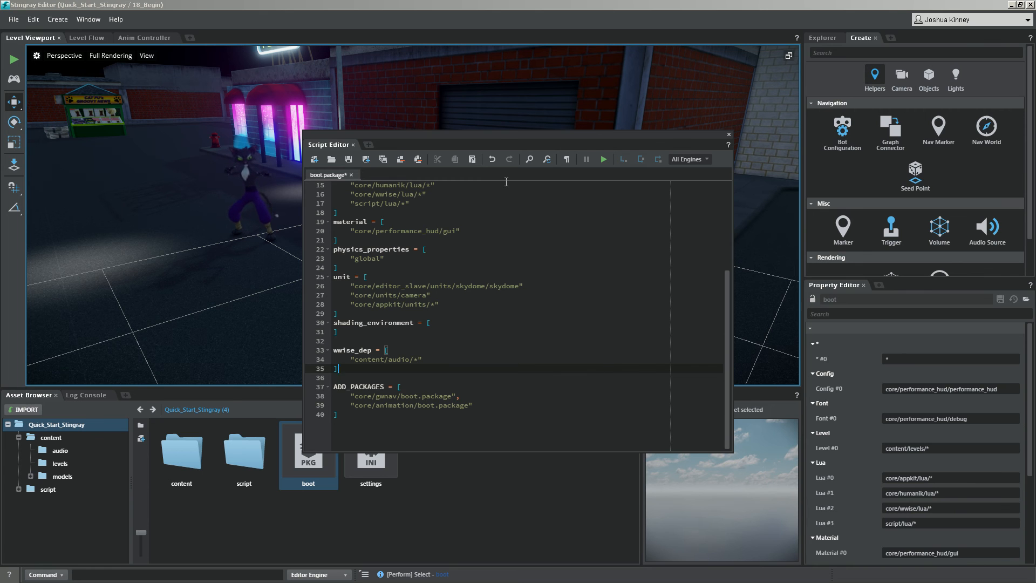
{"action": "left_click", "coordinate": [348, 159]}
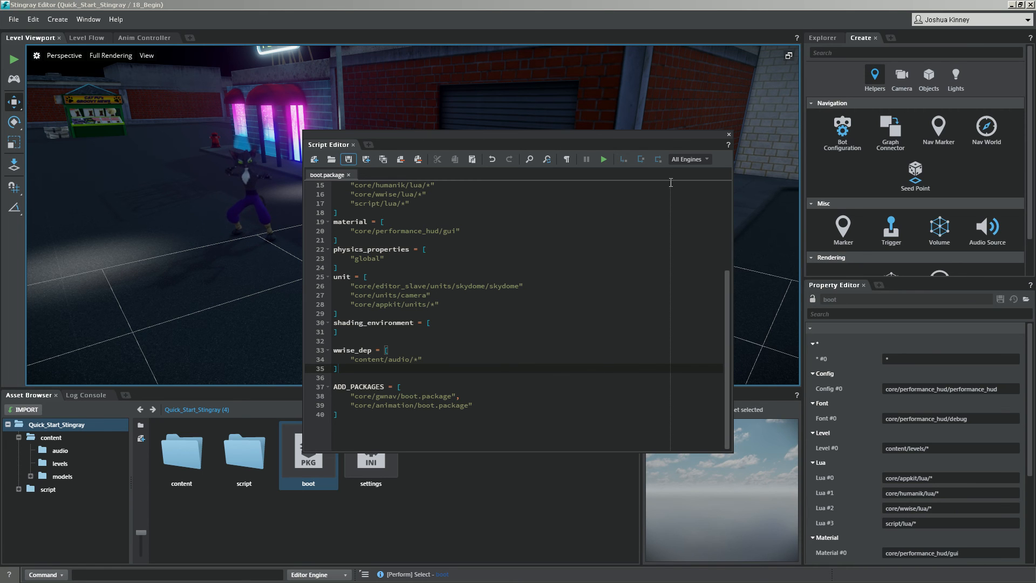
{"action": "left_click", "coordinate": [728, 134]}
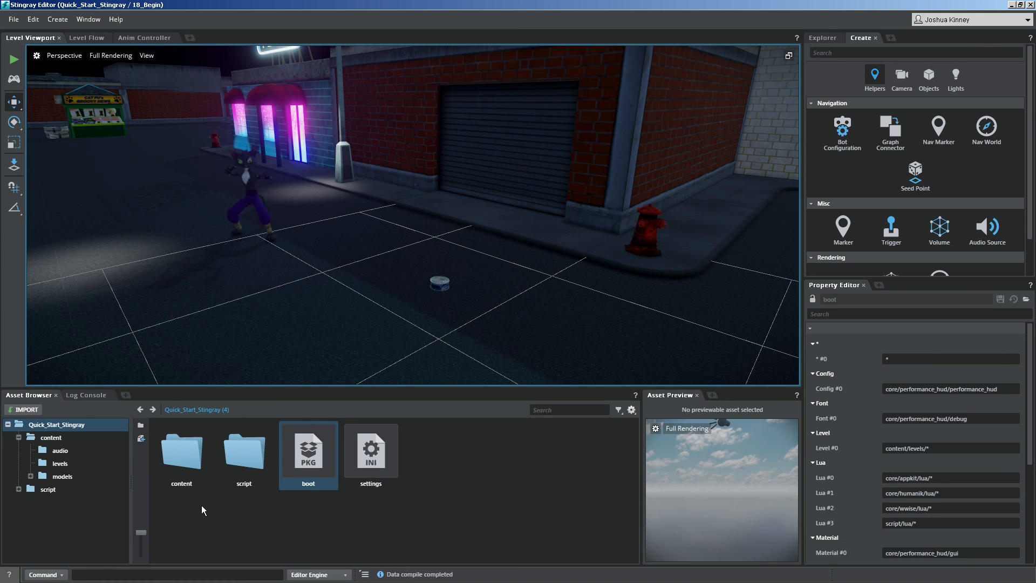
Return to the default bank in content/audio and play its punch and health pickup events again
{"action": "left_click", "coordinate": [48, 438]}
{"action": "left_click", "coordinate": [179, 448]}
{"action": "double_click", "coordinate": [180, 451]}
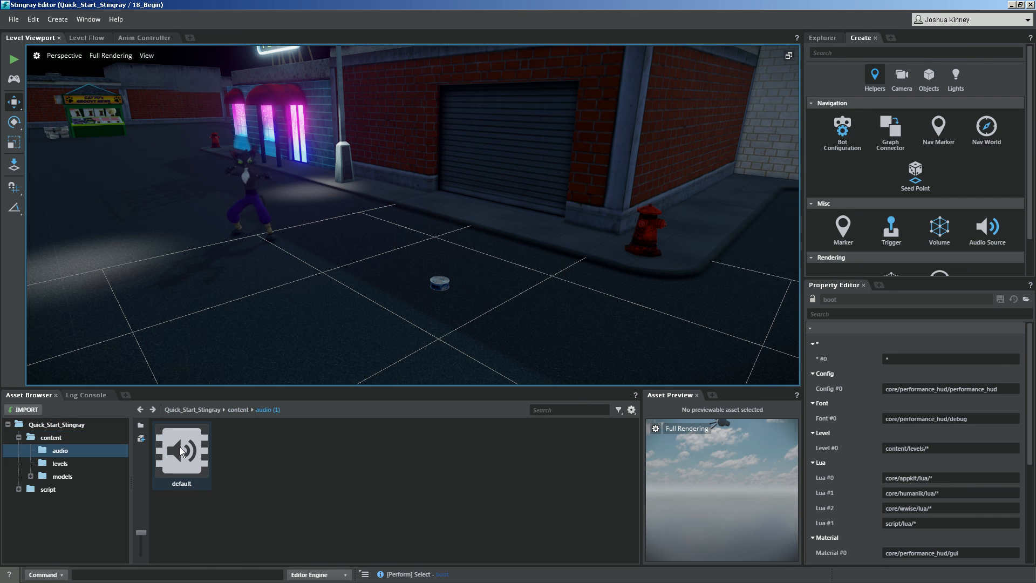
{"action": "left_click", "coordinate": [180, 450]}
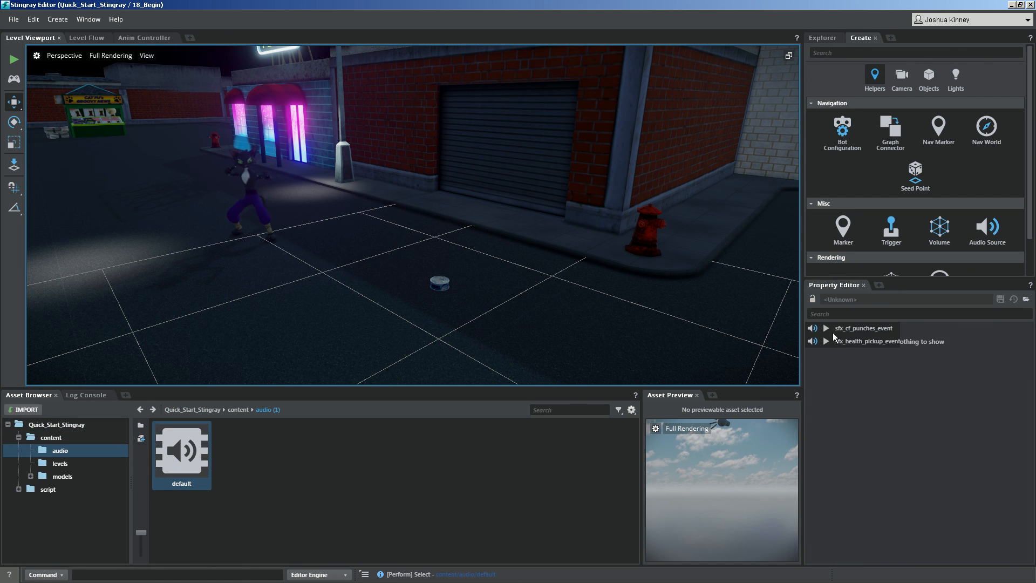
{"action": "left_click", "coordinate": [825, 328]}
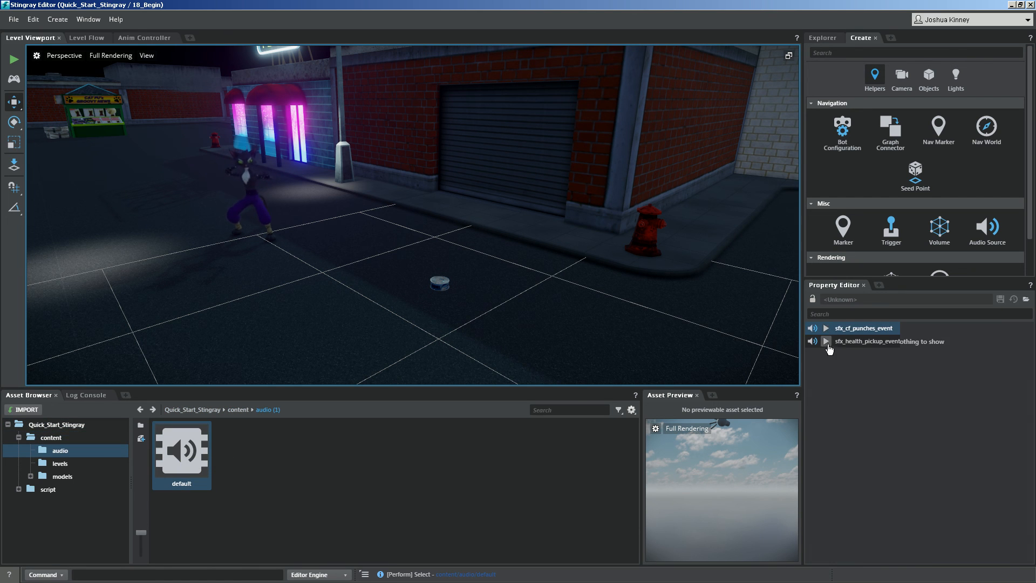
{"action": "left_click", "coordinate": [825, 342]}
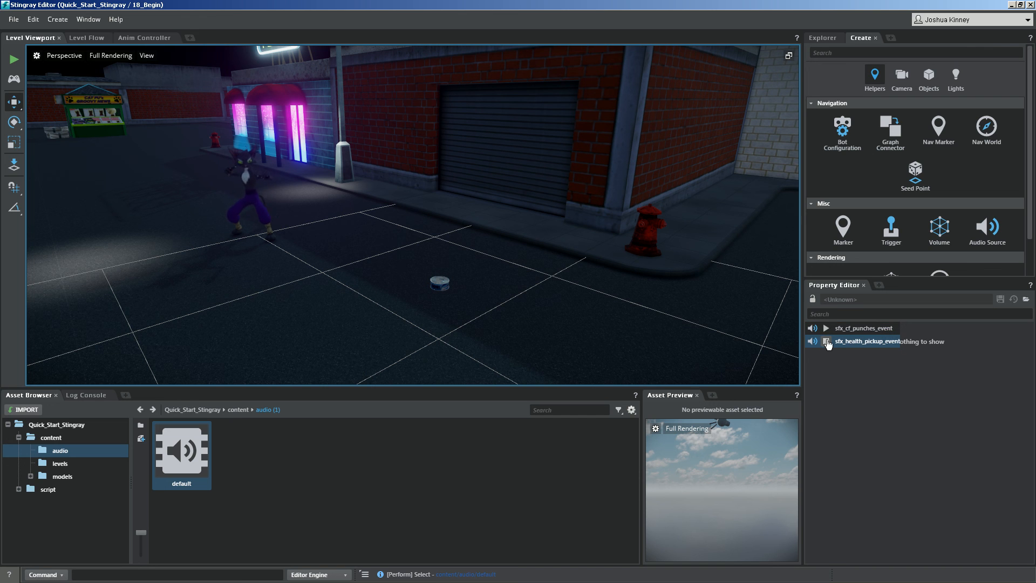
{"action": "left_click", "coordinate": [826, 330]}
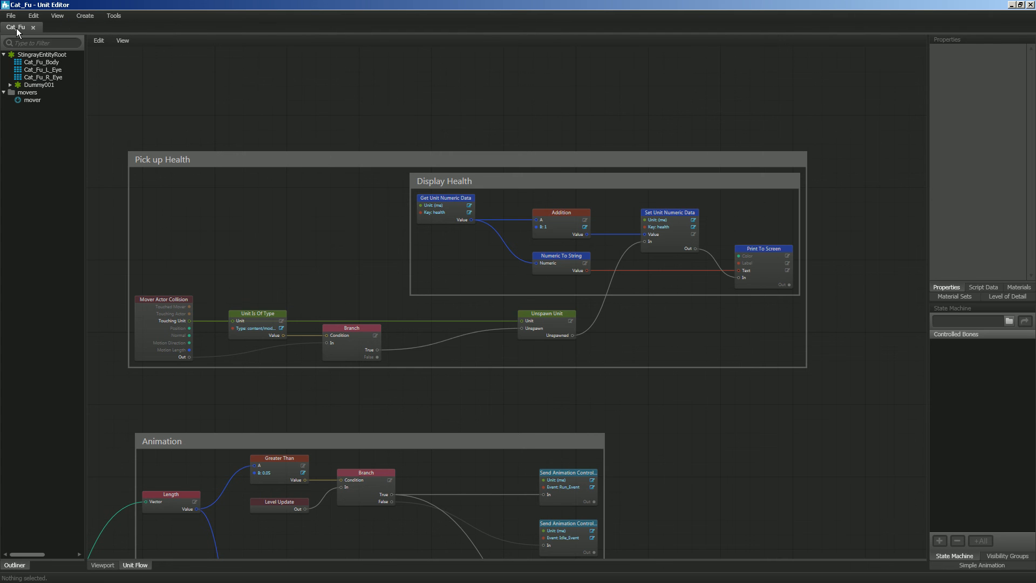
Add a Wwise Trigger Event node between the Branch and Unspawn Unit nodes in Cat_Fu's Pick up Health flow group
{"action": "left_click_drag", "start_coordinate": [287, 404], "coordinate": [316, 199]}
{"action": "left_click_drag", "start_coordinate": [377, 152], "coordinate": [370, 303]}
{"action": "scroll", "coordinate": [189, 252], "scroll_direction": "up", "scroll_amount": 1}
{"action": "scroll", "coordinate": [213, 252], "scroll_direction": "up", "scroll_amount": 2}
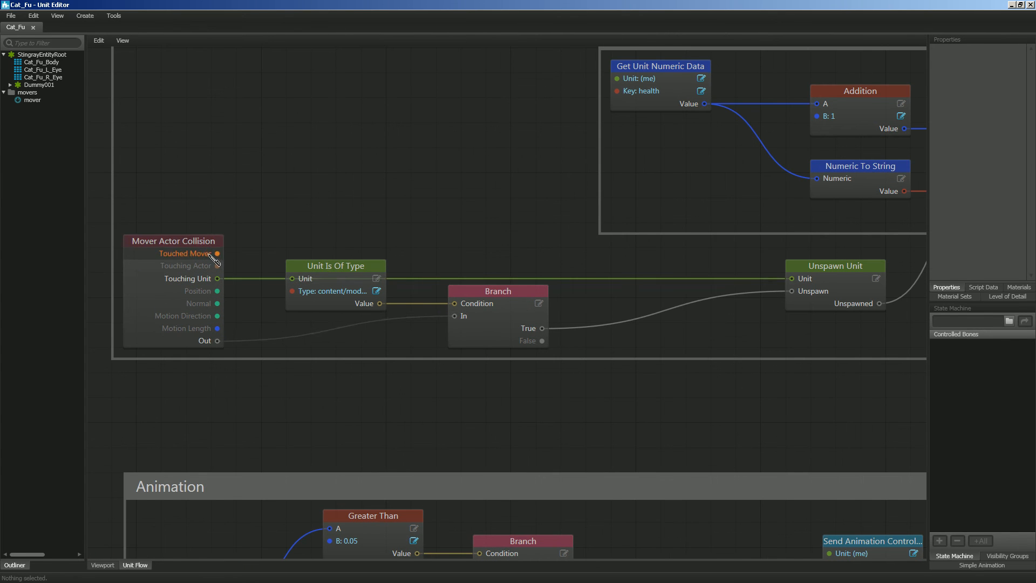
{"action": "left_click_drag", "start_coordinate": [413, 257], "coordinate": [310, 246]}
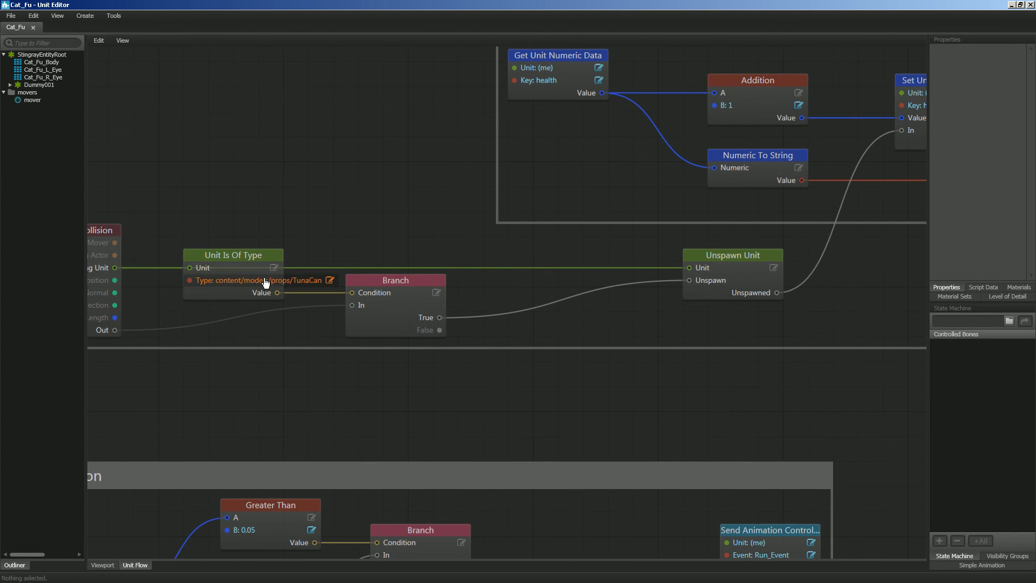
{"action": "left_click_drag", "start_coordinate": [373, 266], "coordinate": [230, 250]}
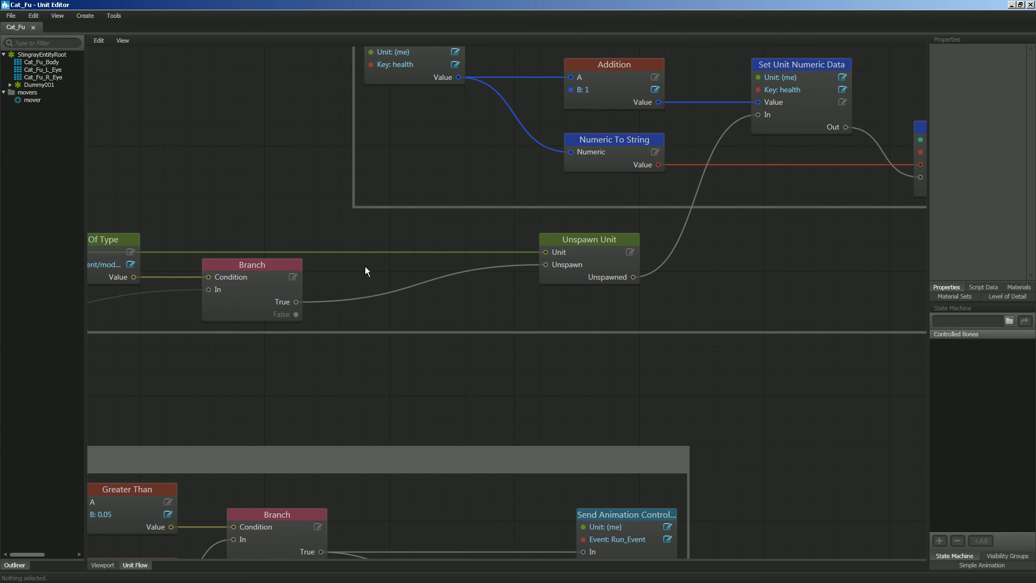
{"action": "right_click", "coordinate": [394, 263]}
{"action": "mouse_move", "coordinate": [418, 303]}
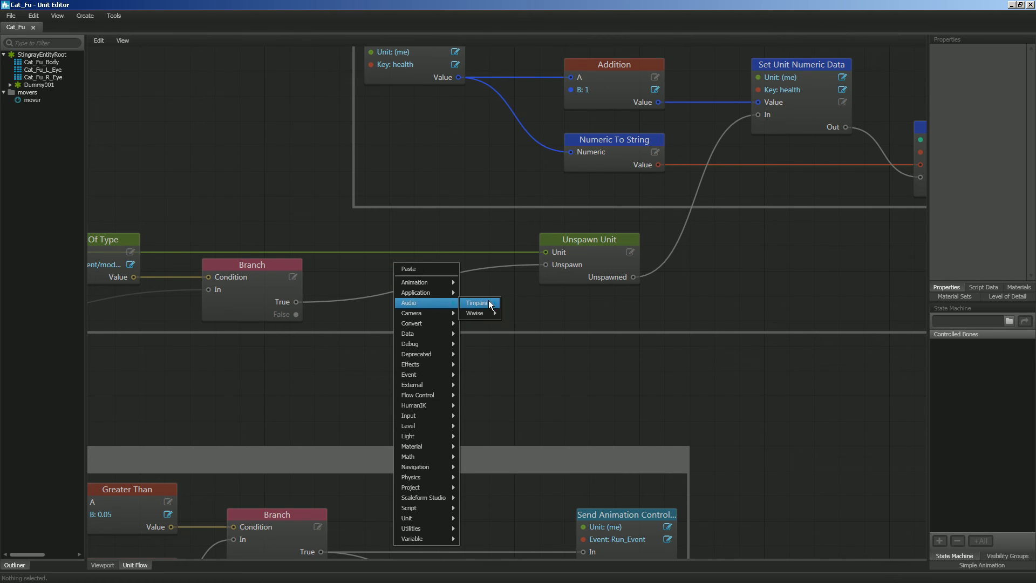
{"action": "mouse_move", "coordinate": [484, 313]}
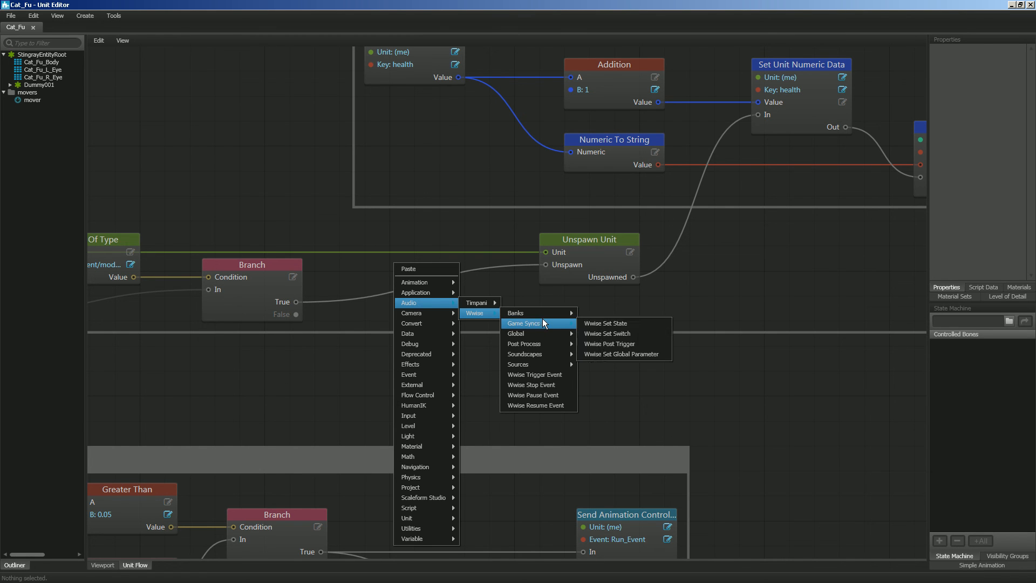
{"action": "left_click", "coordinate": [548, 375]}
{"action": "mouse_move", "coordinate": [409, 178]}
{"action": "left_mouse_down"}
{"action": "mouse_move", "coordinate": [402, 237]}
{"action": "mouse_move", "coordinate": [391, 235]}
{"action": "mouse_move", "coordinate": [254, 79]}
{"action": "mouse_move", "coordinate": [315, 260]}
{"action": "mouse_move", "coordinate": [352, 247]}
{"action": "mouse_move", "coordinate": [307, 180]}
{"action": "mouse_move", "coordinate": [391, 299]}
{"action": "mouse_move", "coordinate": [435, 330]}
{"action": "mouse_move", "coordinate": [417, 333]}
{"action": "left_mouse_up"}
Set the Wwise Trigger Event node's name to sfx_health_pickup_event and its unit to My Unit
{"action": "scroll", "coordinate": [232, 91], "scroll_direction": "down", "scroll_amount": 3}
{"action": "scroll", "coordinate": [416, 333], "scroll_direction": "up", "scroll_amount": 5}
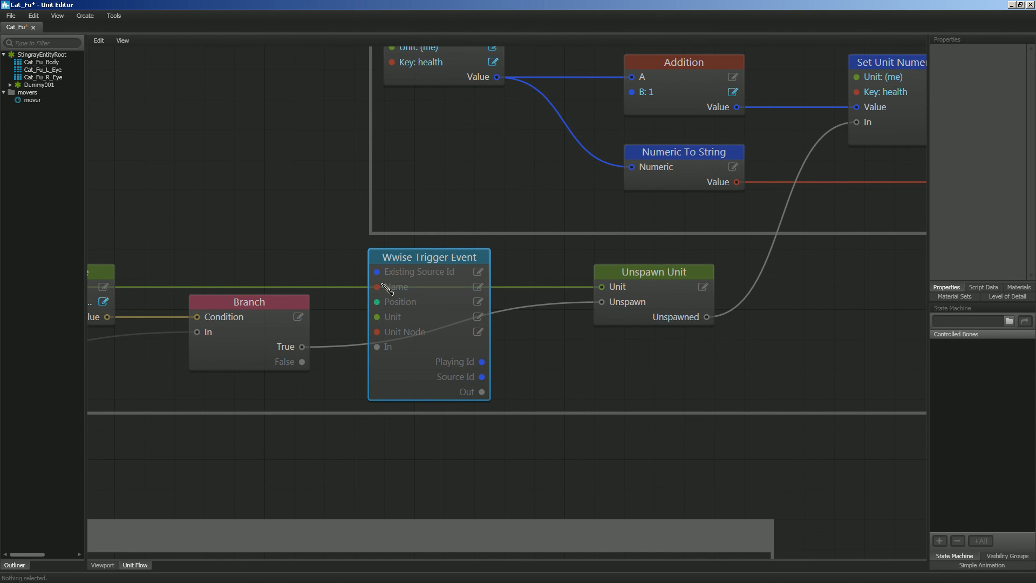
{"action": "left_click", "coordinate": [478, 288]}
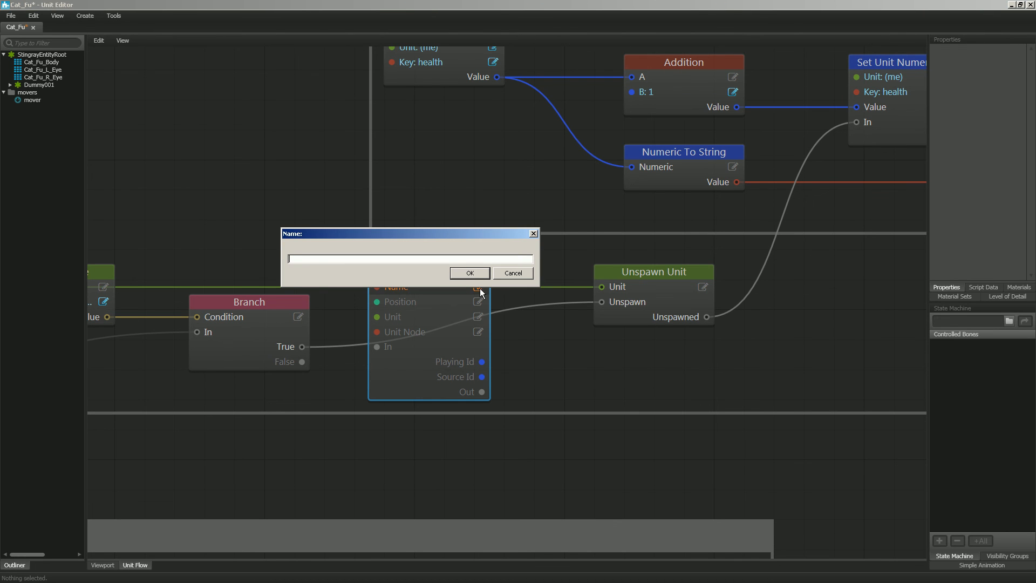
{"action": "type", "text": "sfx_health_pickup_event"}
{"action": "key", "text": "Return"}
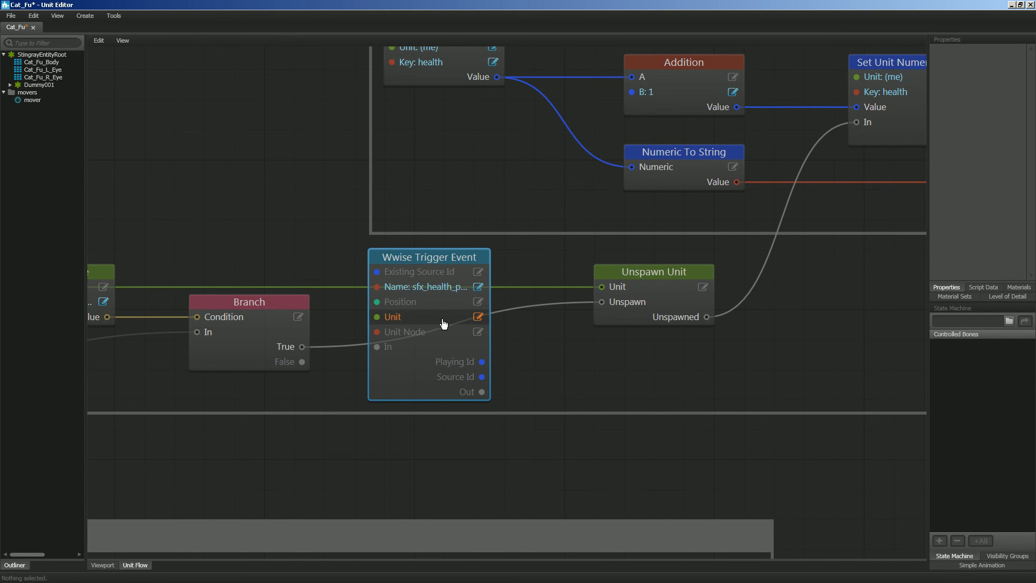
{"action": "left_click", "coordinate": [475, 319]}
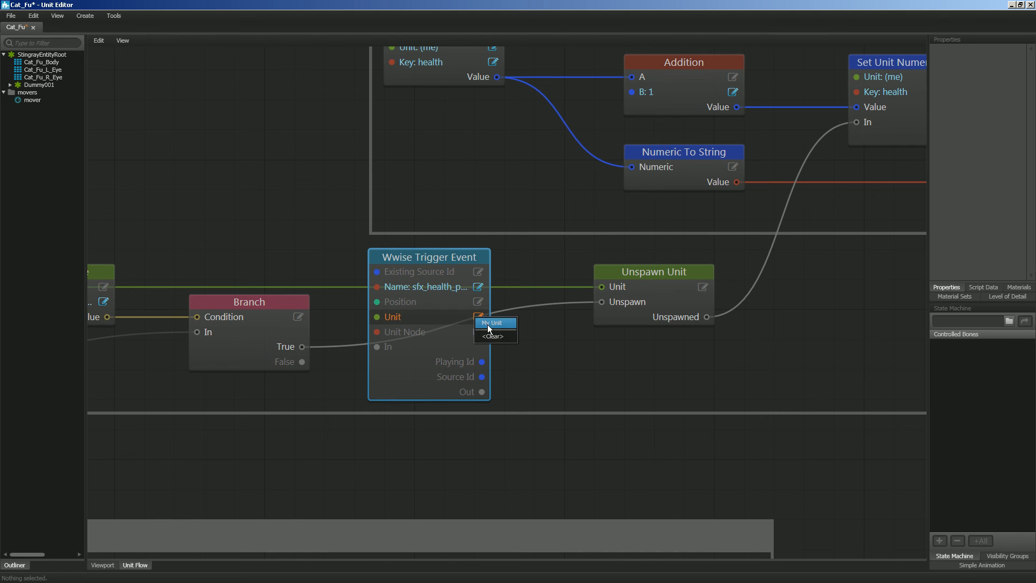
{"action": "left_click", "coordinate": [491, 322]}
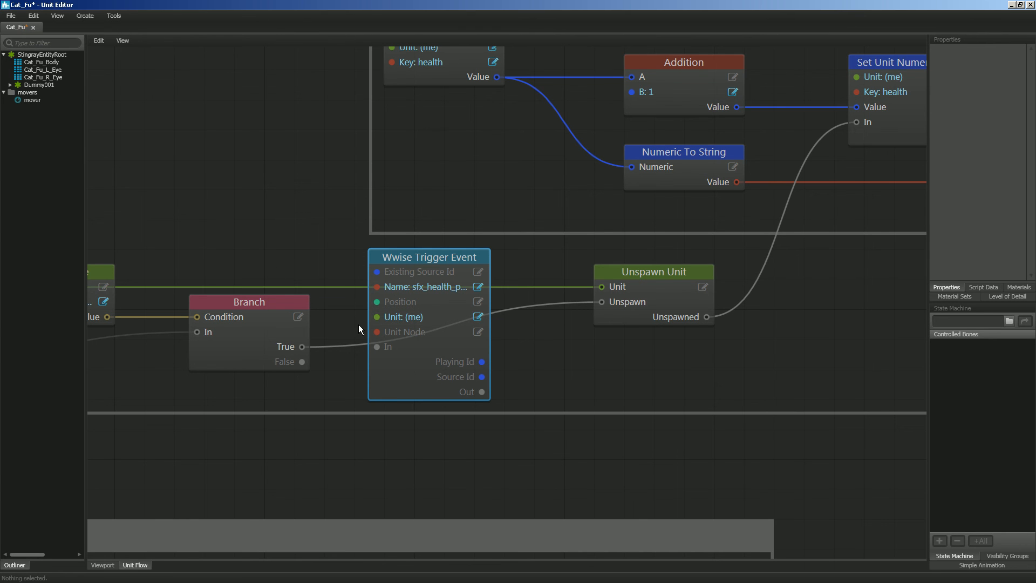
Wire Branch True through the Wwise Trigger Event node to Unspawn, delete the direct Branch-to-Unspawn connection, and save the unit
{"action": "left_click_drag", "start_coordinate": [304, 348], "coordinate": [383, 351]}
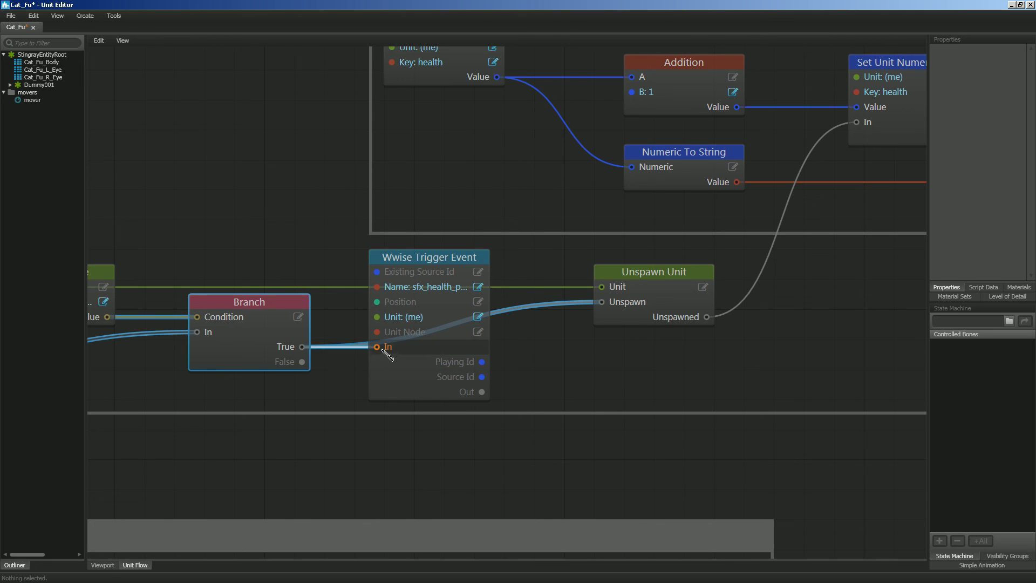
{"action": "left_click", "coordinate": [482, 392]}
{"action": "left_click_drag", "start_coordinate": [484, 394], "coordinate": [602, 302]}
{"action": "left_click", "coordinate": [507, 312]}
{"action": "key", "text": "Delete"}
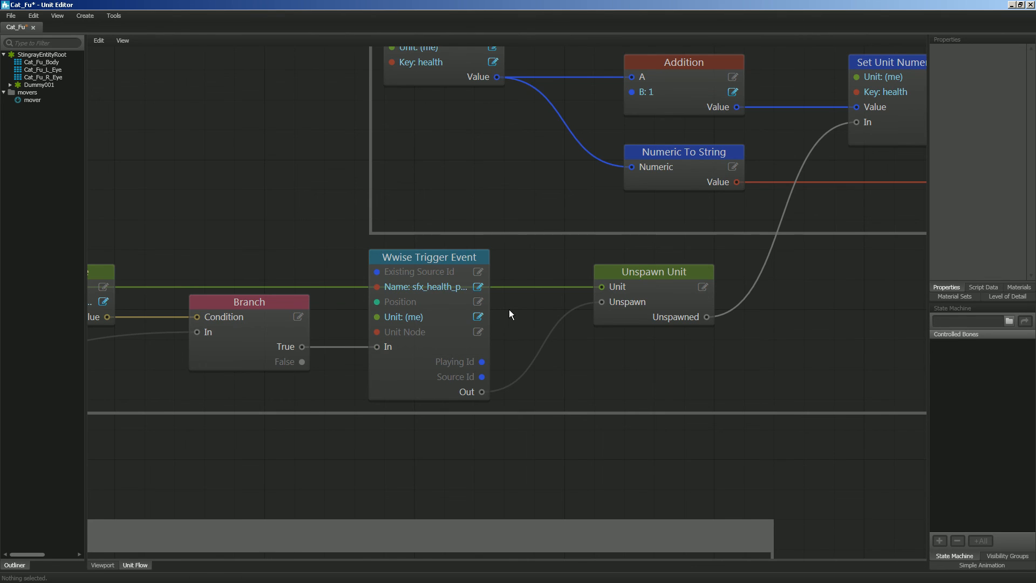
{"action": "scroll", "coordinate": [509, 314], "scroll_direction": "down", "scroll_amount": 1}
{"action": "scroll", "coordinate": [510, 312], "scroll_direction": "down", "scroll_amount": 1}
{"action": "key", "text": "ctrl+s"}
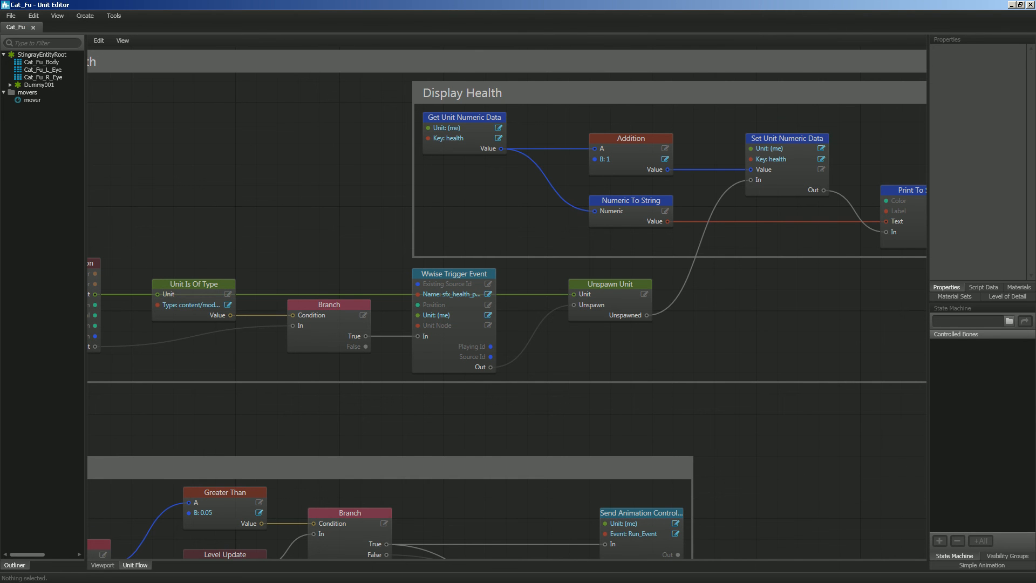
Switch to Stingray Editor, test-run the 18_Begin level to check the health pickup sound, close the test and launch it again
{"action": "key", "text": "alt+Tab"}
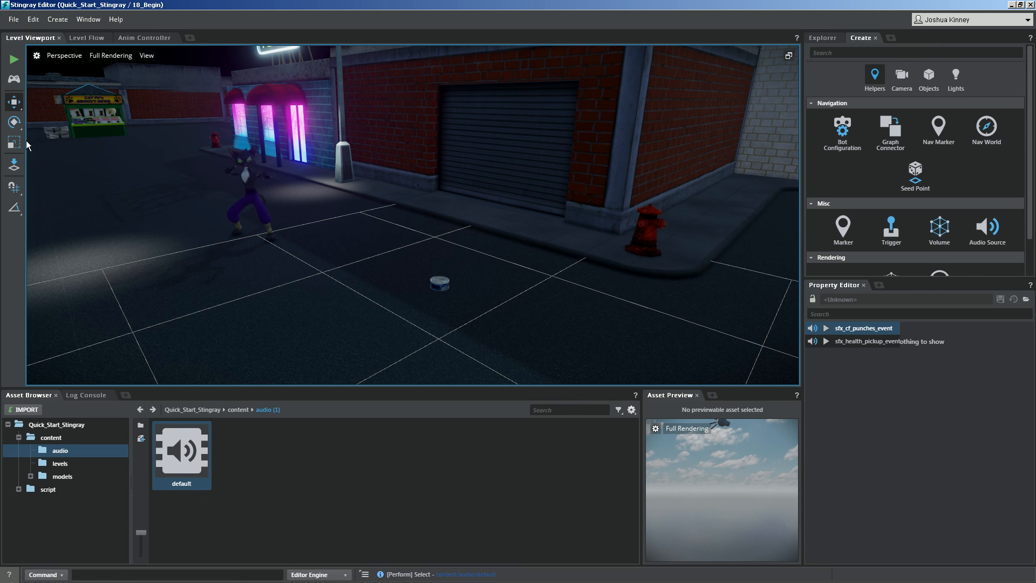
{"action": "left_click", "coordinate": [14, 61]}
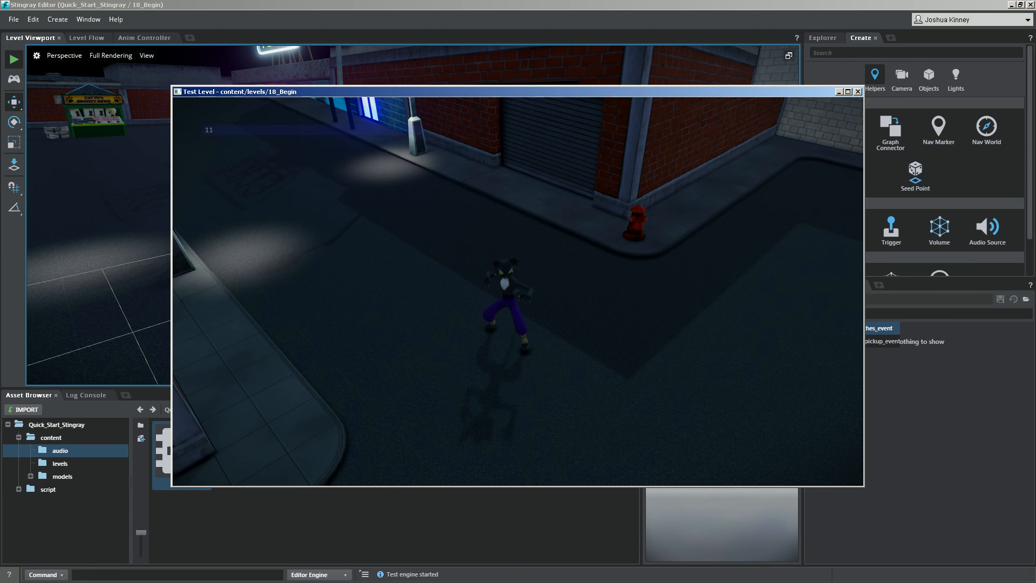
{"action": "key", "text": "Escape"}
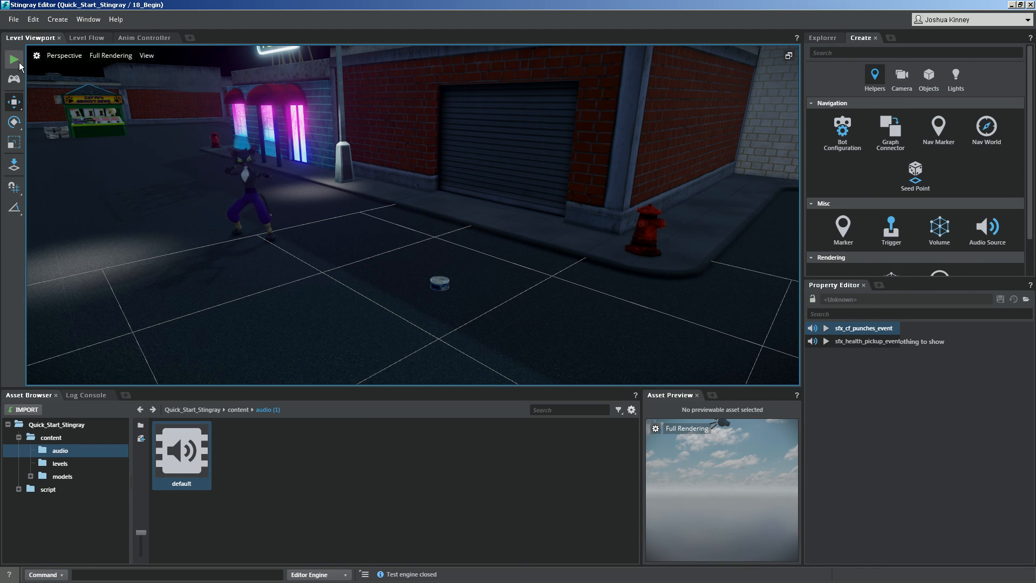
{"action": "left_click", "coordinate": [20, 64]}
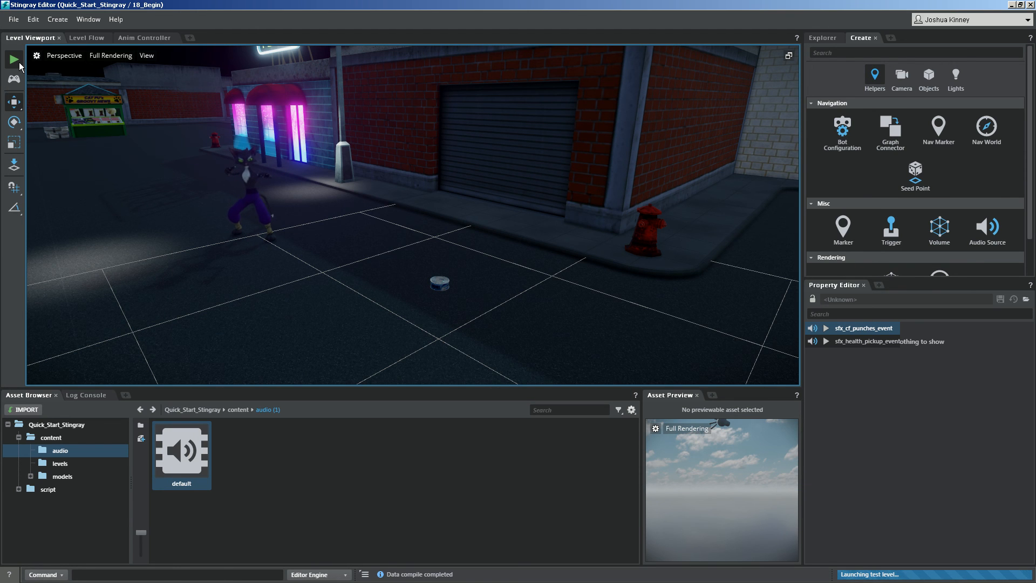